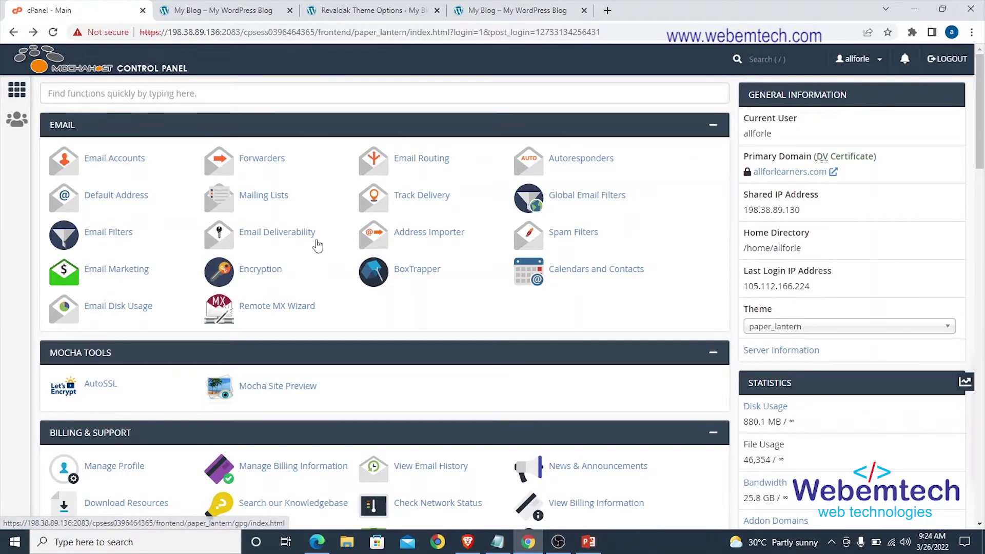
# Open the AutoSSL page in a new browser tab and switch to that tab.
pyautogui.scroll(-1, 532, 246)
pyautogui.scroll(-2, 523, 254)
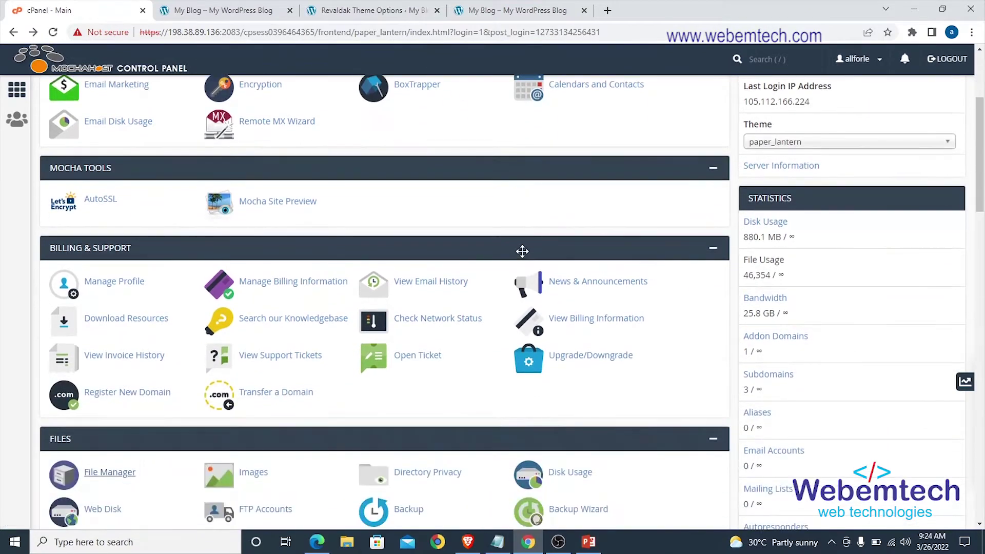
pyautogui.scroll(1, 520, 243)
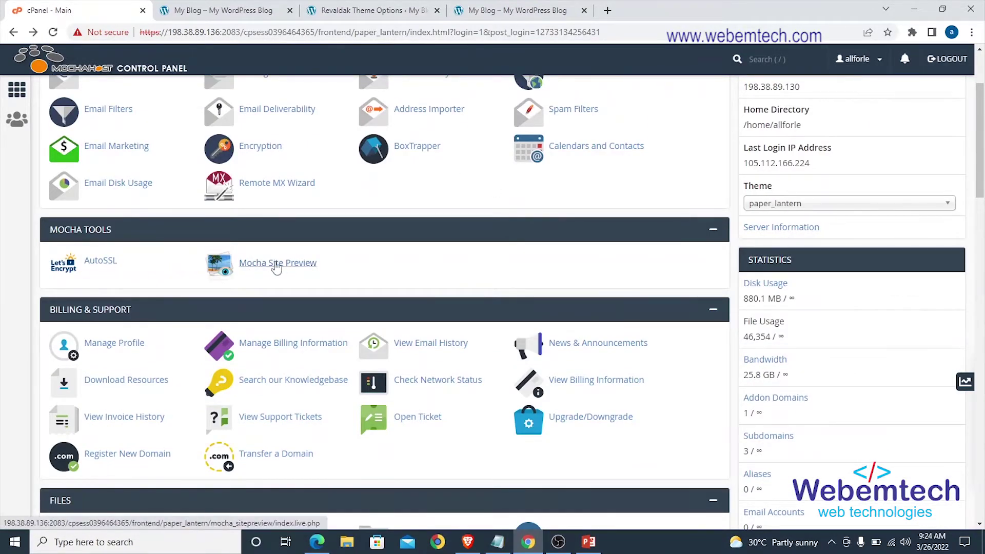
pyautogui.rightClick(99, 261)
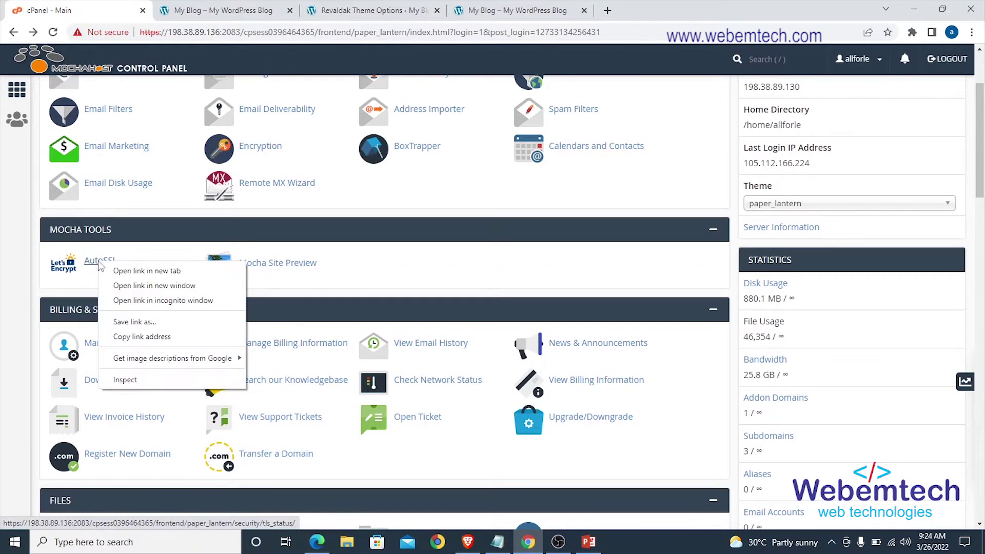
pyautogui.click(135, 270)
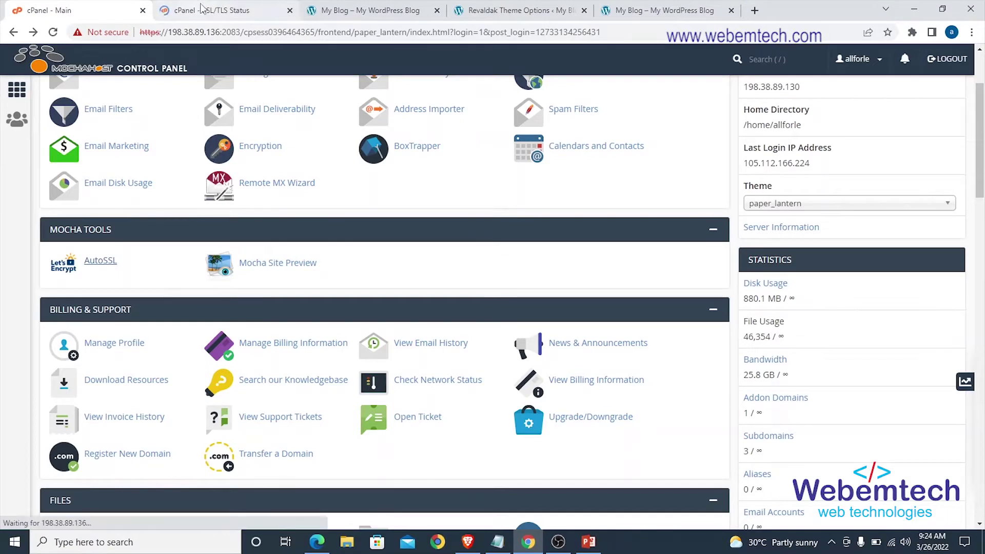
pyautogui.click(202, 11)
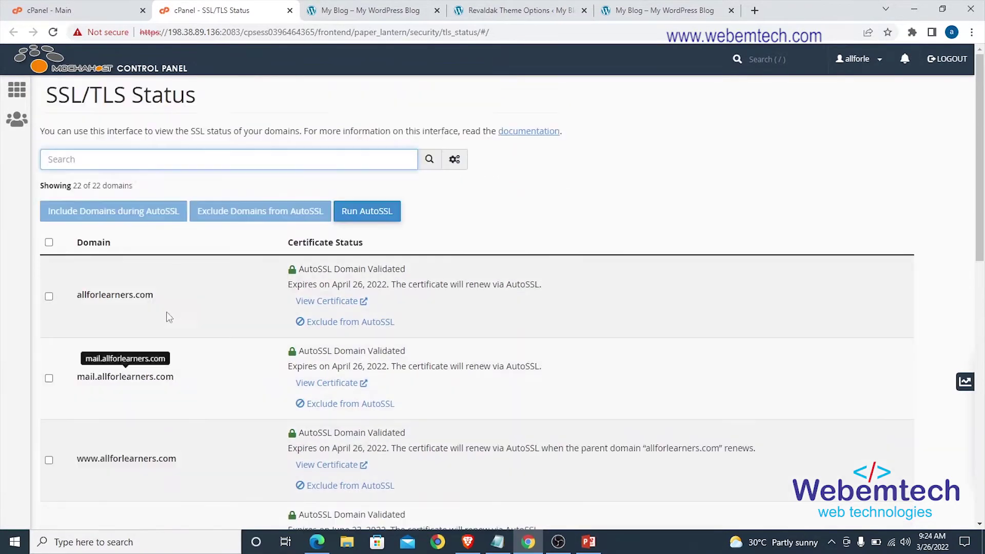
# Review the SSL certificate status and AutoSSL options for the listed domains and subdomains.
pyautogui.scroll(-1, 257, 289)
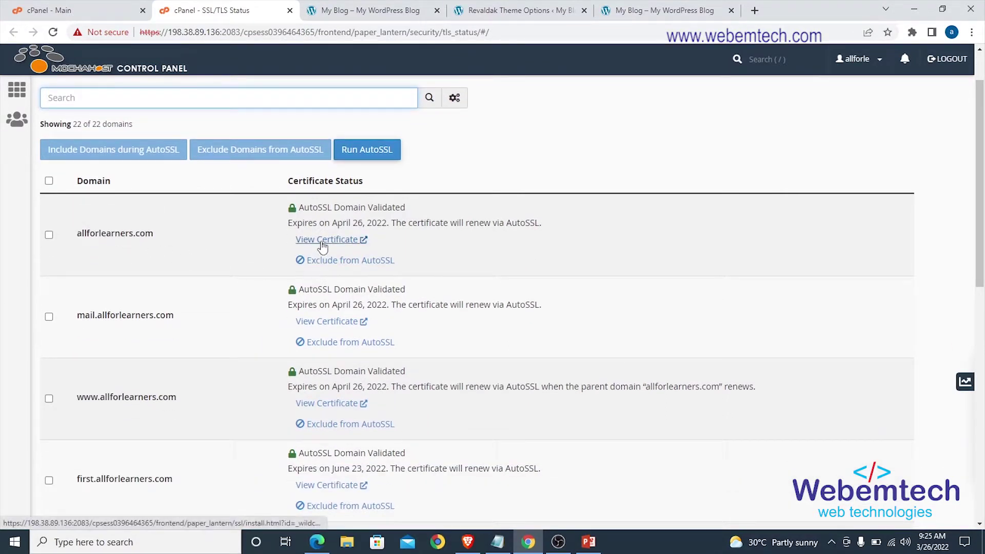
pyautogui.scroll(1, 208, 198)
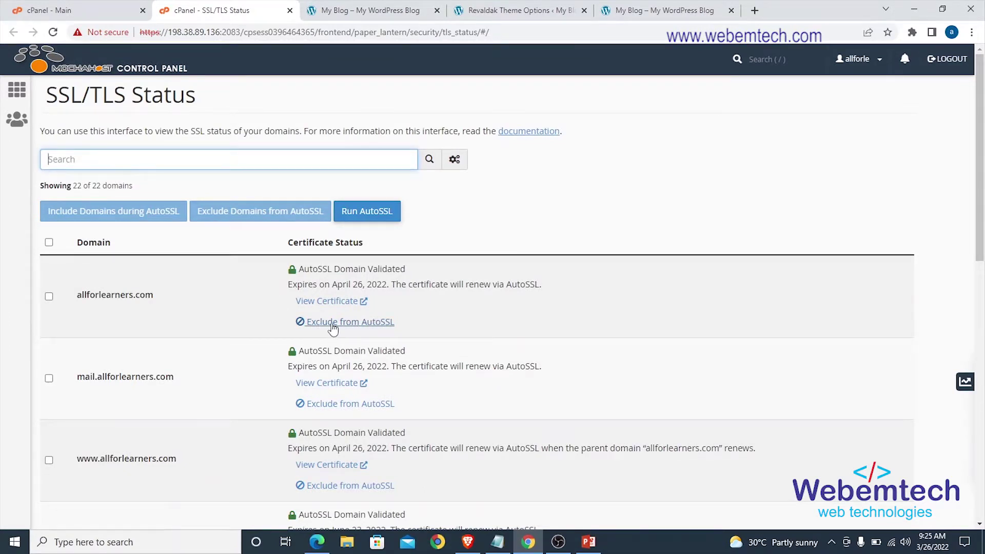
pyautogui.scroll(-4, 388, 320)
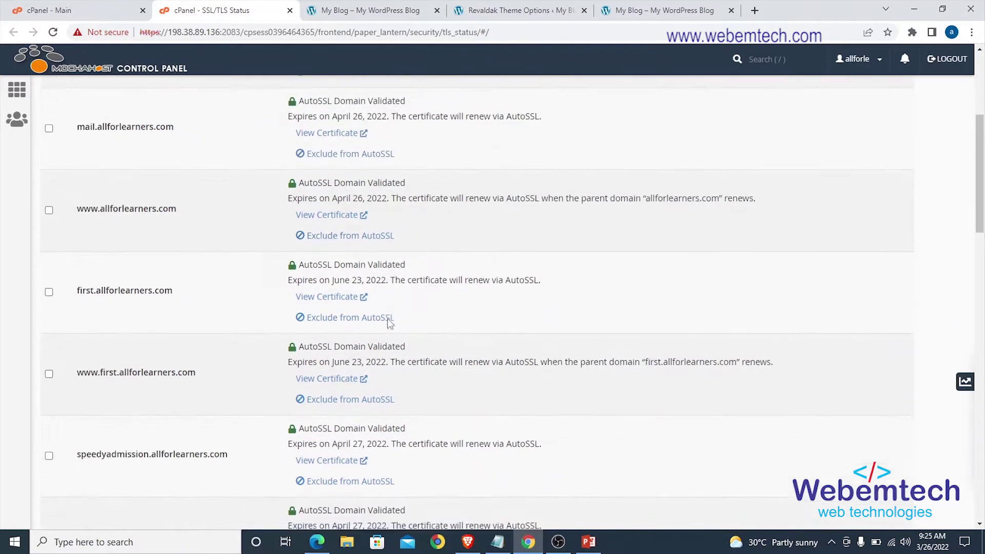
pyautogui.scroll(-5, 387, 318)
pyautogui.scroll(3, 299, 321)
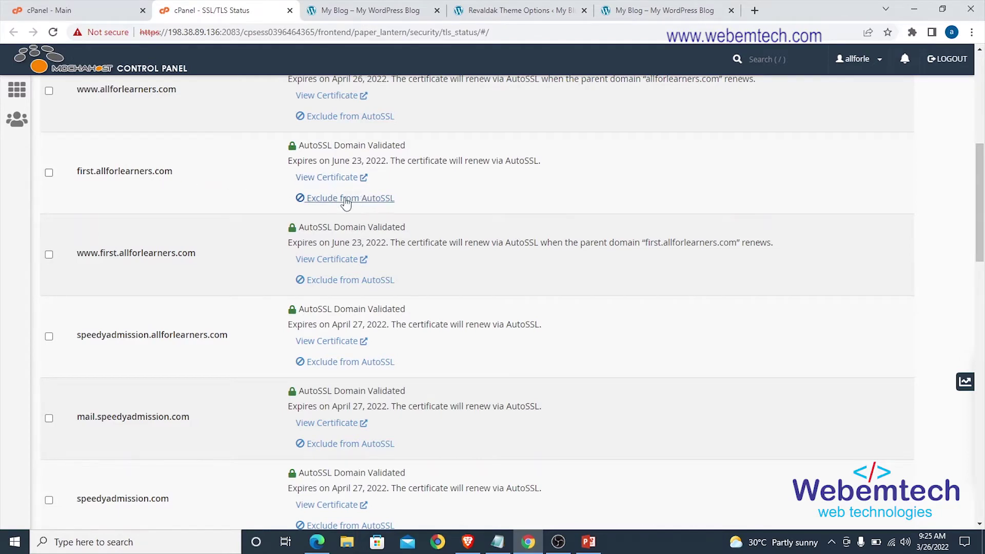
pyautogui.scroll(7, 380, 200)
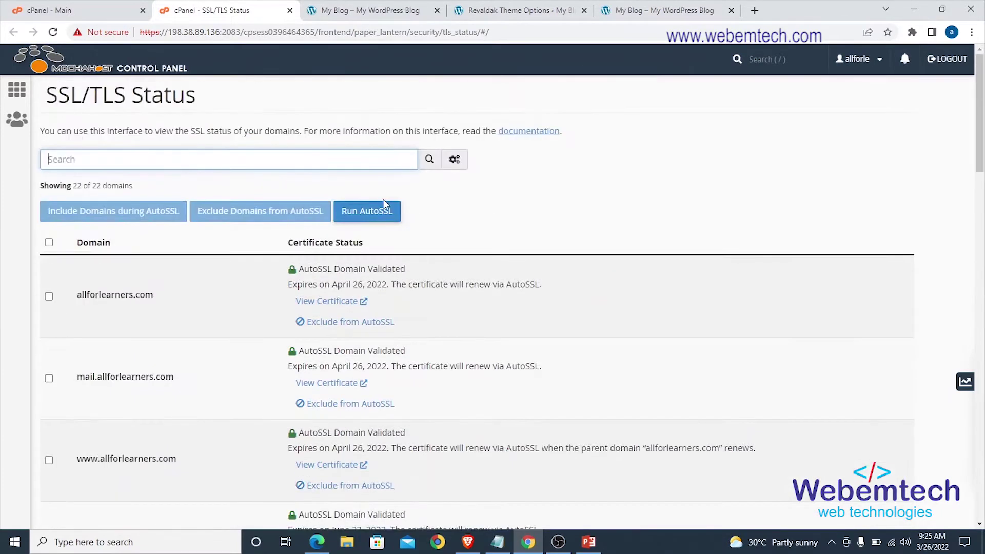
# Return to the cPanel main page and open File Manager in a new browser tab.
pyautogui.click(77, 11)
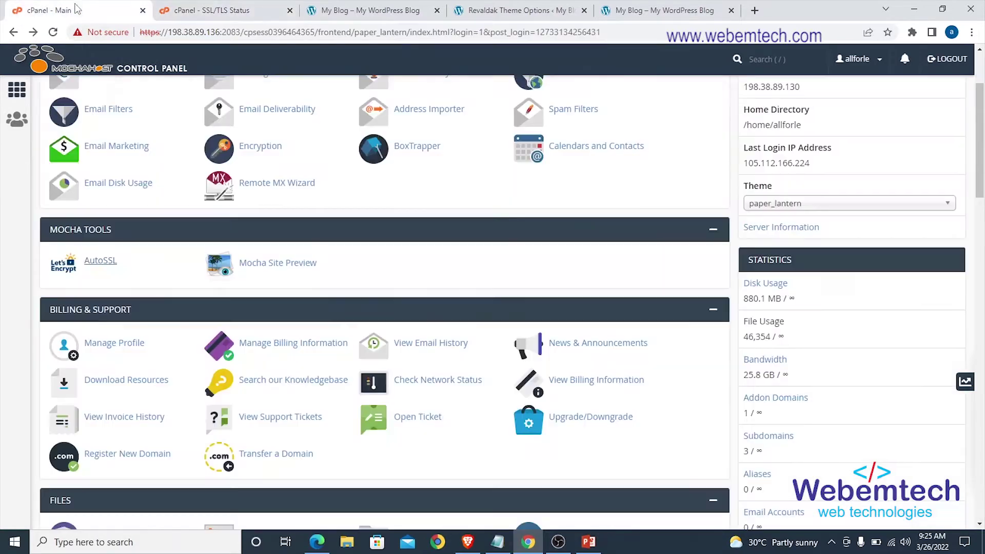
pyautogui.scroll(-2, 245, 242)
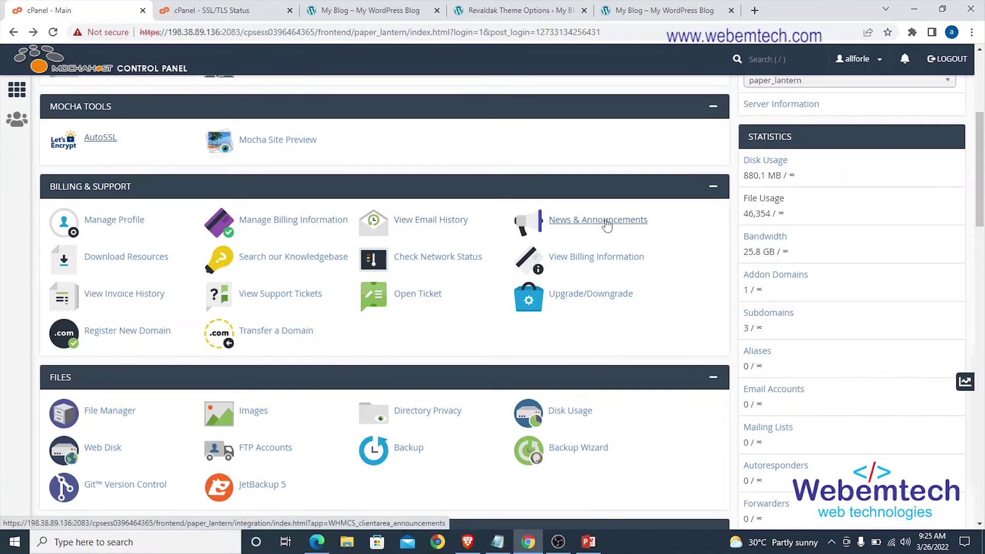
pyautogui.scroll(-3, 297, 308)
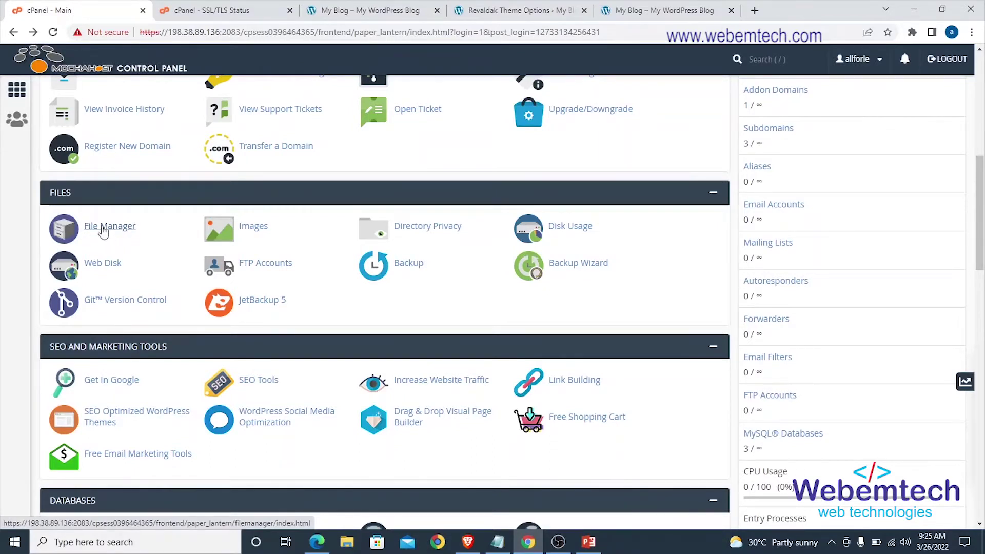
pyautogui.rightClick(103, 231)
pyautogui.click(135, 237)
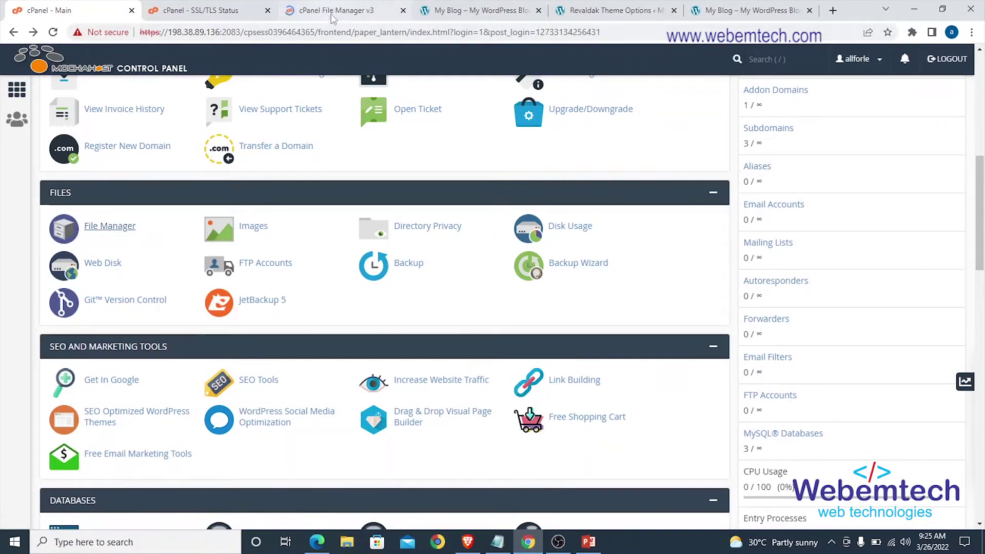
pyautogui.click(332, 16)
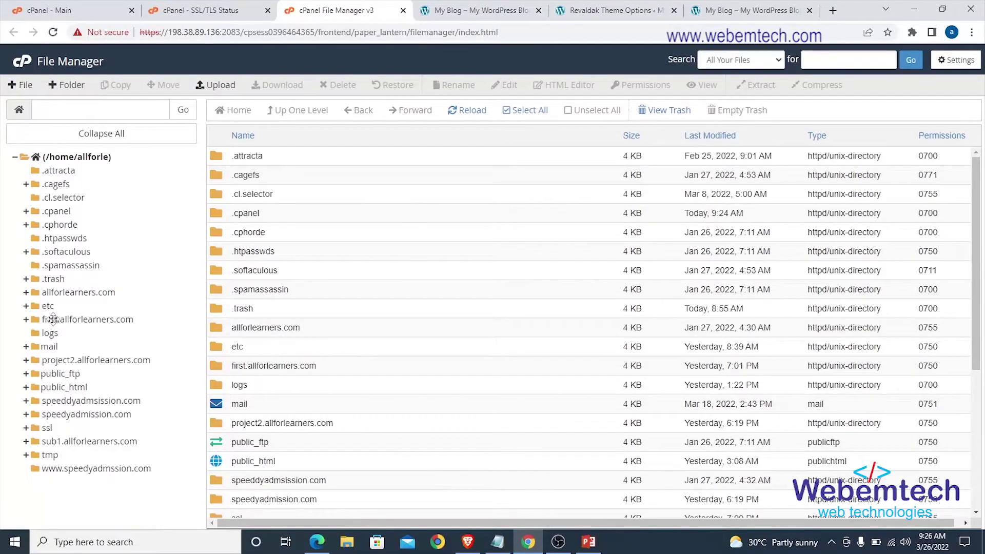
# Open the first.allforlearners.com folder and look through its WordPress folders and files.
pyautogui.click(53, 319)
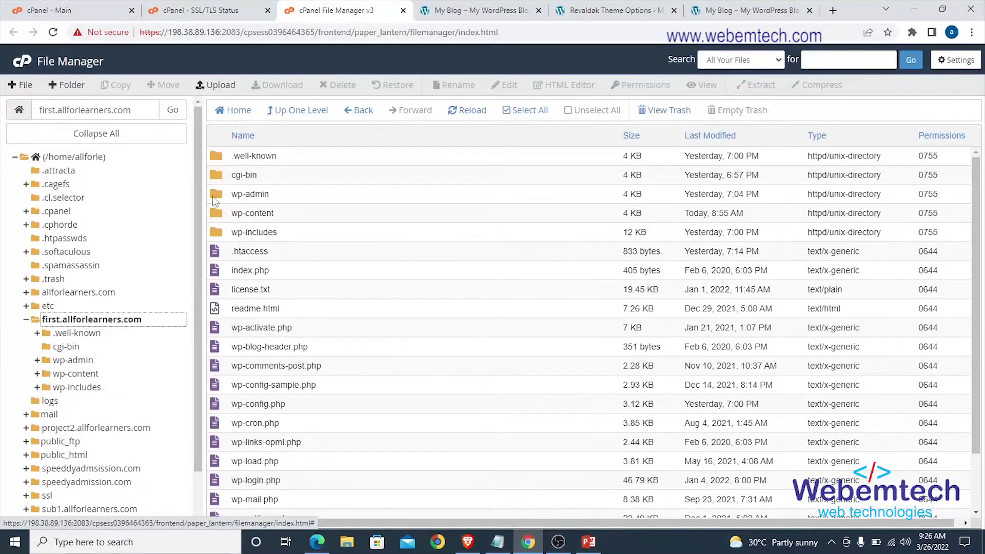
pyautogui.scroll(-2, 233, 241)
pyautogui.scroll(2, 318, 221)
pyautogui.scroll(-3, 319, 214)
pyautogui.scroll(3, 319, 214)
pyautogui.scroll(-1, 278, 209)
pyautogui.scroll(1, 279, 209)
pyautogui.scroll(-1, 308, 272)
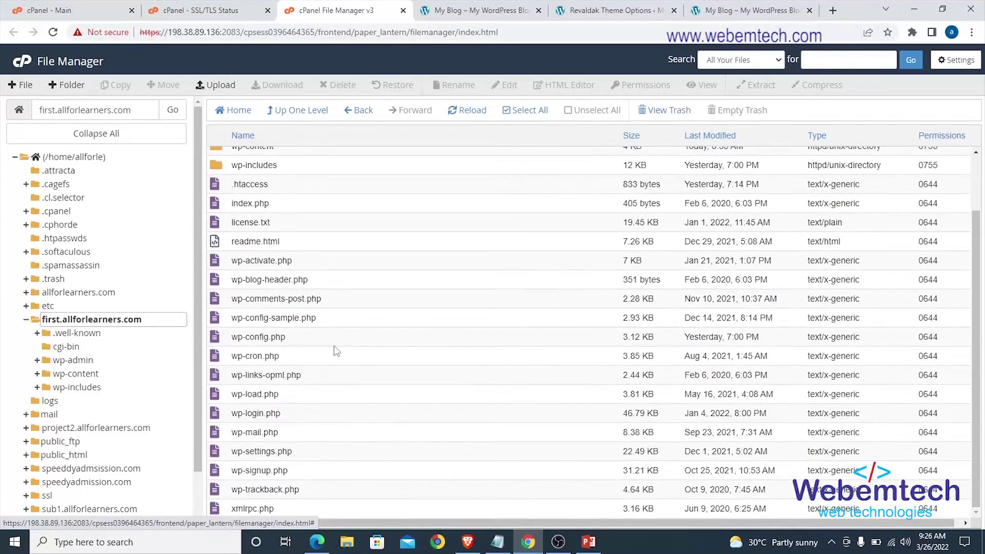
pyautogui.scroll(1, 335, 350)
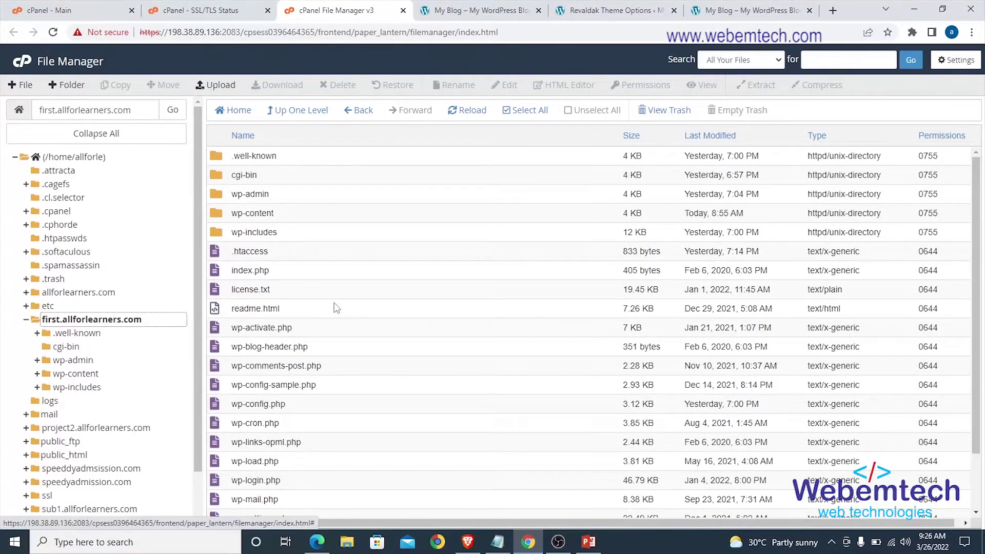
pyautogui.scroll(-1, 351, 309)
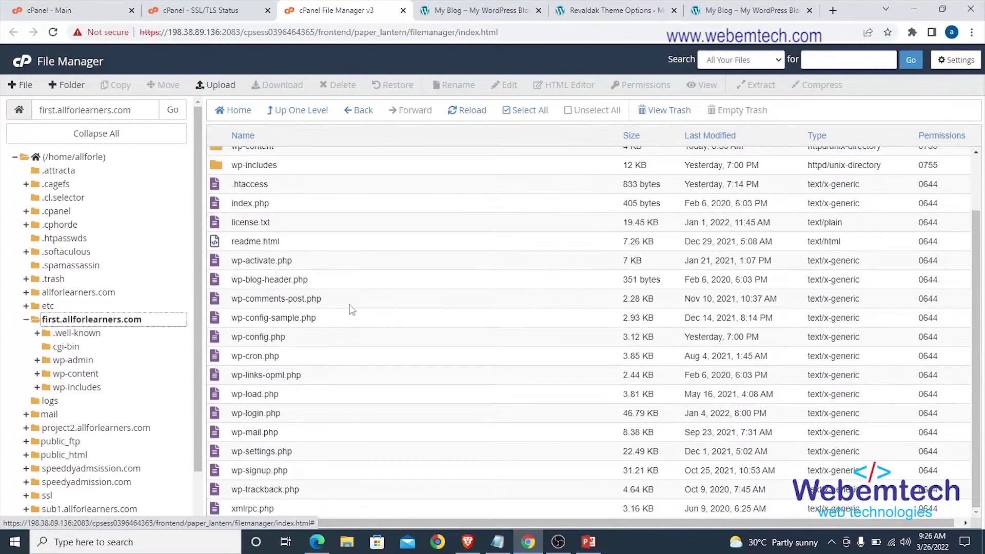
# View the file upload page for the first.allforlearners.com folder and return to the folder's file listing.
pyautogui.click(216, 85)
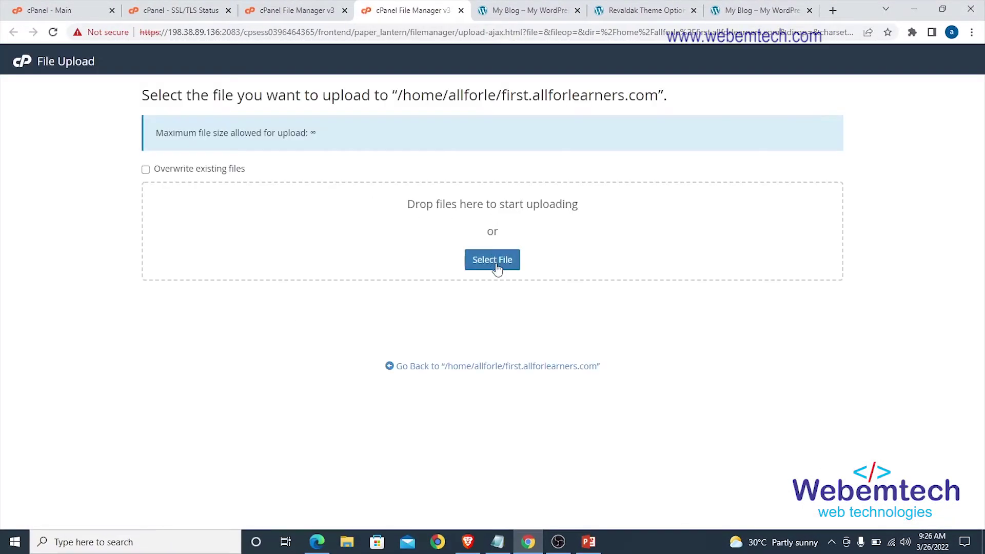
pyautogui.click(300, 11)
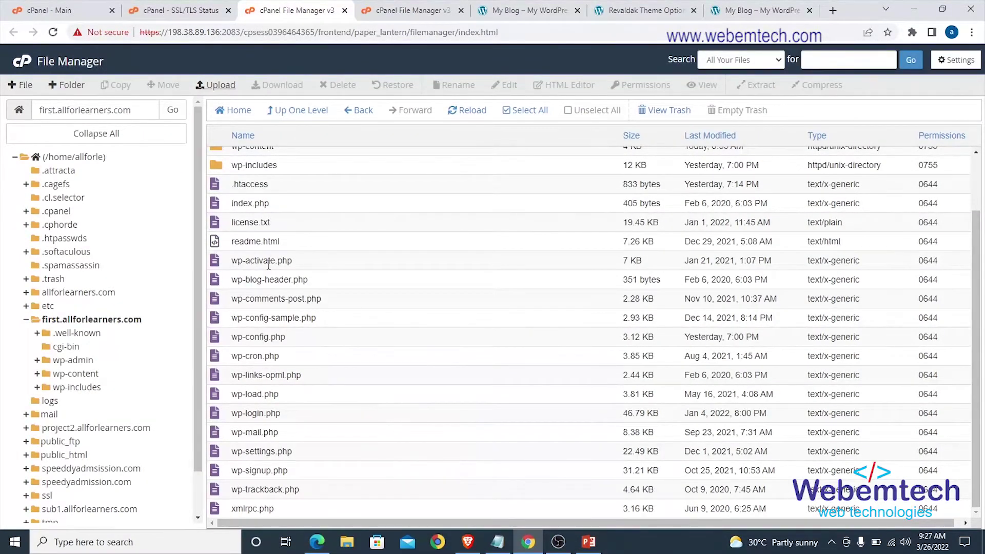
# Open the plugins folder inside wp-content of the first.allforlearners.com site.
pyautogui.scroll(2, 268, 264)
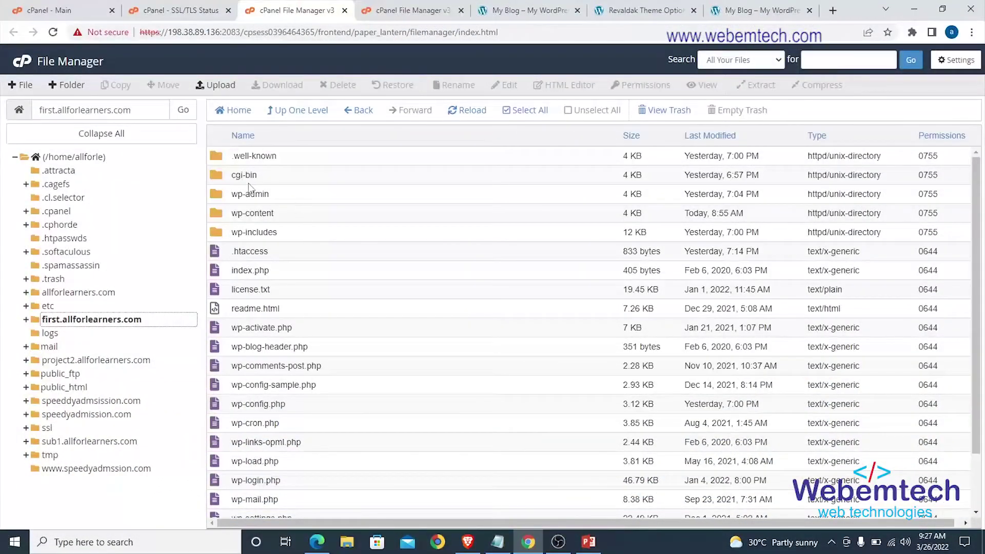
pyautogui.doubleClick(215, 214)
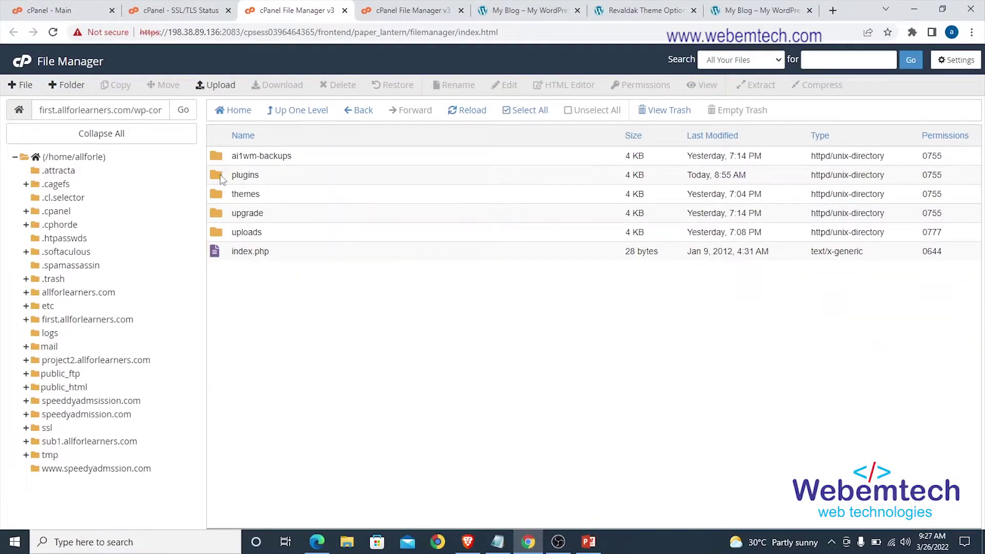
pyautogui.doubleClick(221, 176)
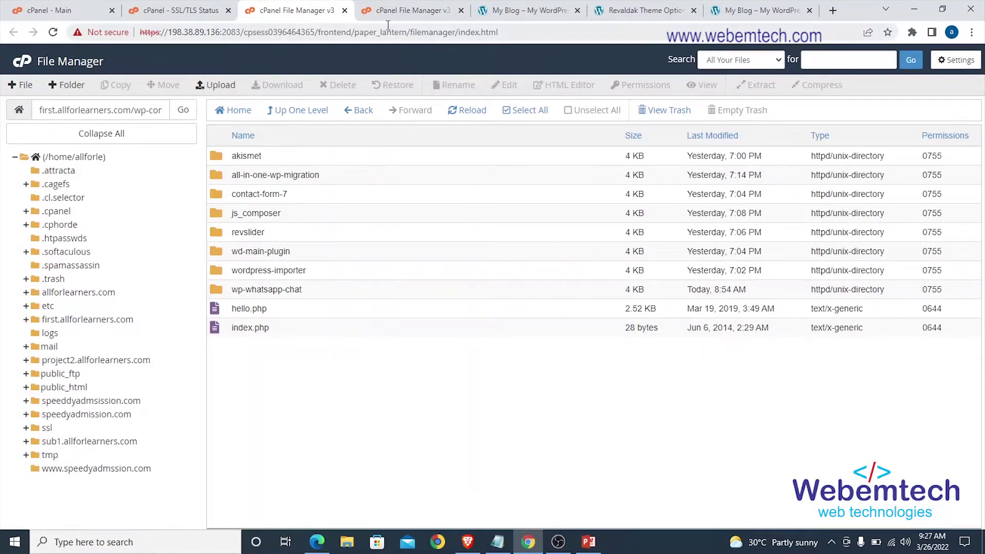
# Close the file upload page and return to the plugins folder in File Manager.
pyautogui.click(397, 12)
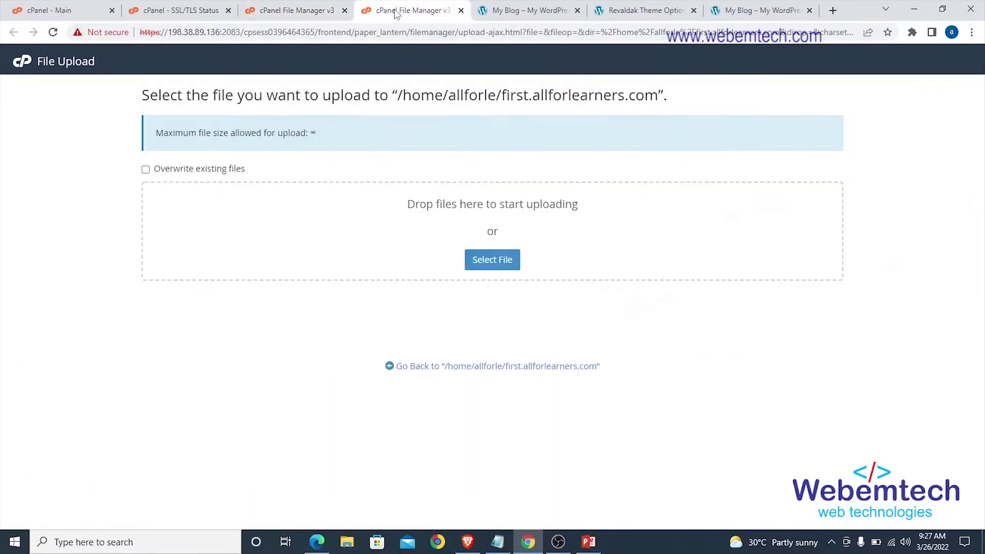
pyautogui.click(460, 11)
pyautogui.click(420, 11)
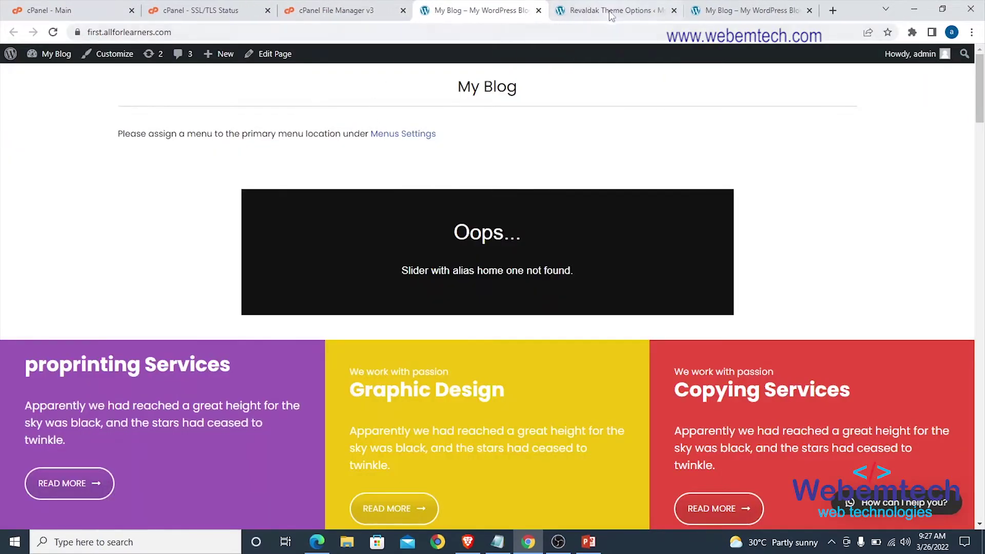
pyautogui.click(611, 12)
pyautogui.click(342, 12)
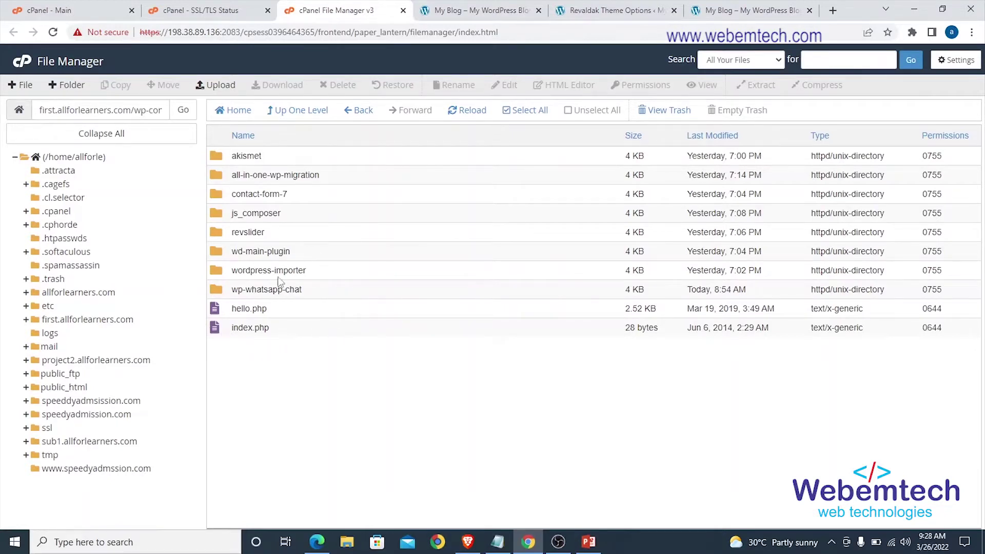
# Rename the wp-whatsapp-chat plugin folder to "wp-whatsapp-chat (1)".
pyautogui.click(302, 292)
pyautogui.click(302, 290)
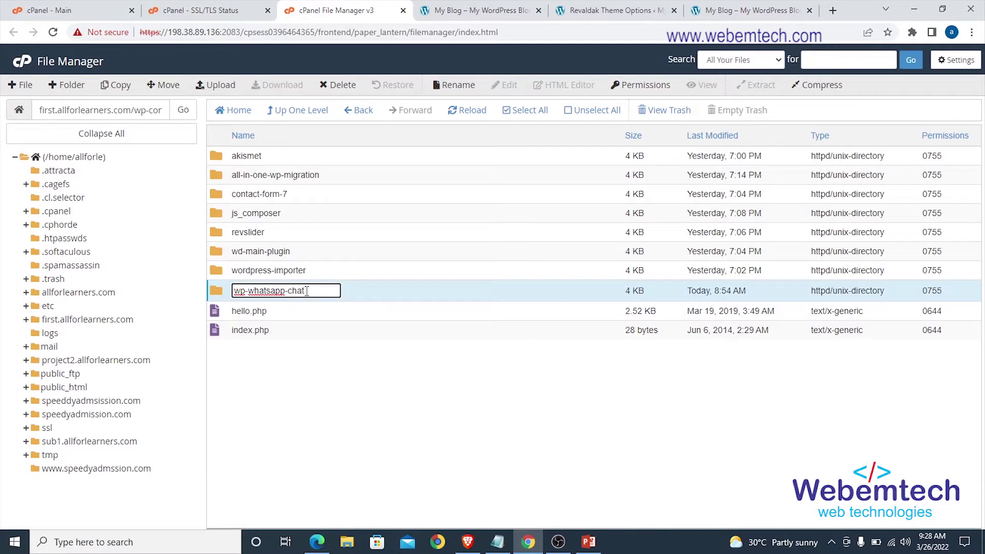
pyautogui.press('BackSpace')
pyautogui.press('BackSpace')
pyautogui.press('BackSpace')
pyautogui.press('BackSpace')
pyautogui.press('Return')
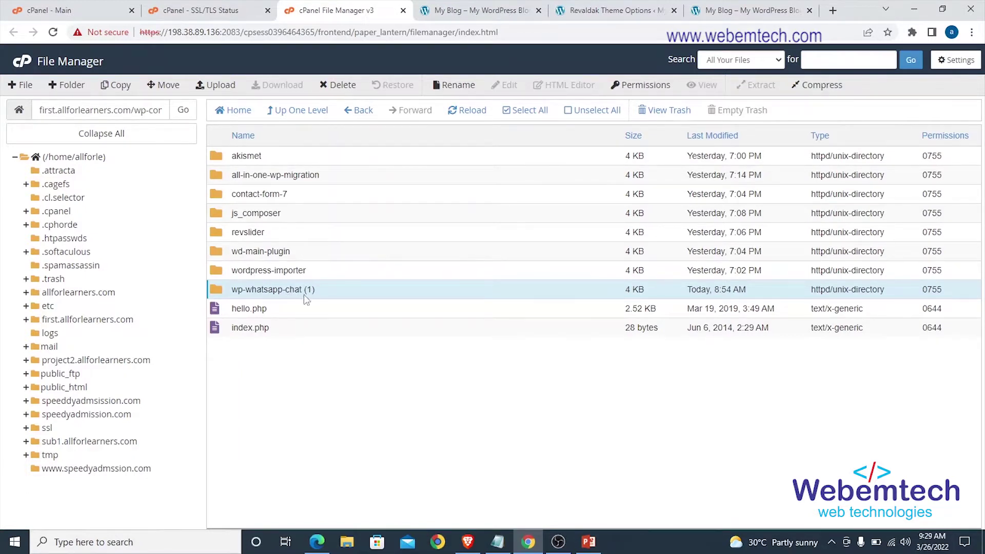
# Check the site's front page and go back to the Installed Plugins page in the WordPress admin.
pyautogui.click(533, 12)
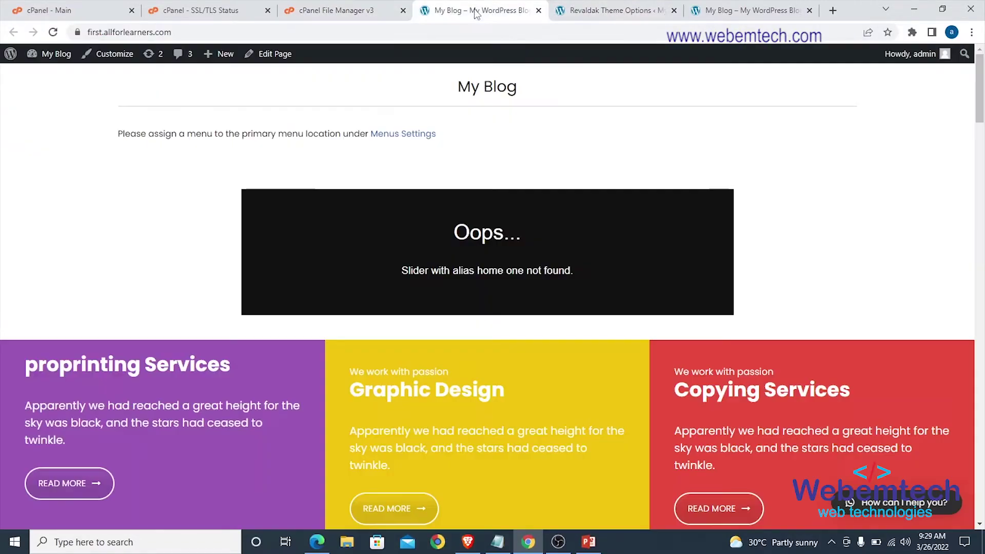
pyautogui.click(610, 10)
pyautogui.hotkey('alt', 'Left')
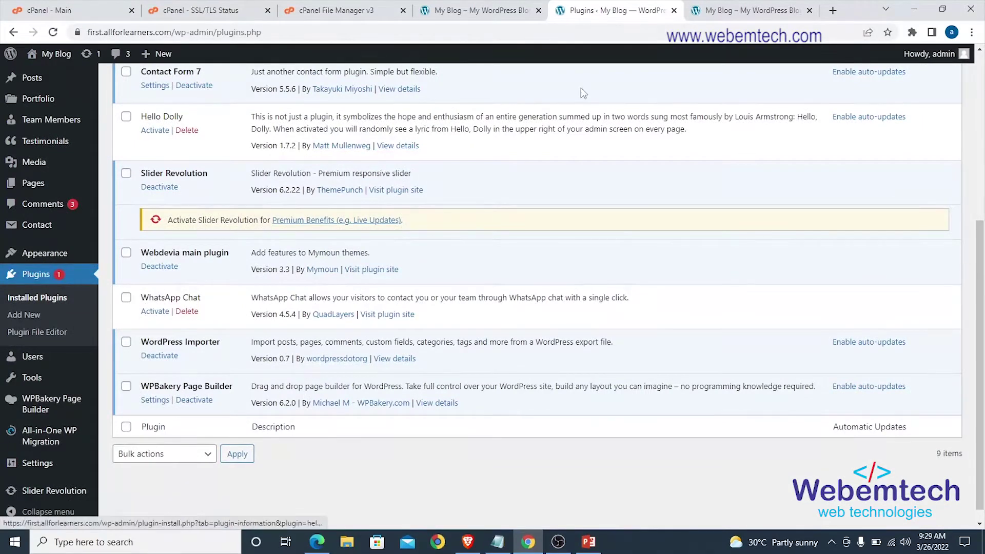
# Return to the plugins folder in File Manager and try to rename the wordpress-importer folder.
pyautogui.click(468, 11)
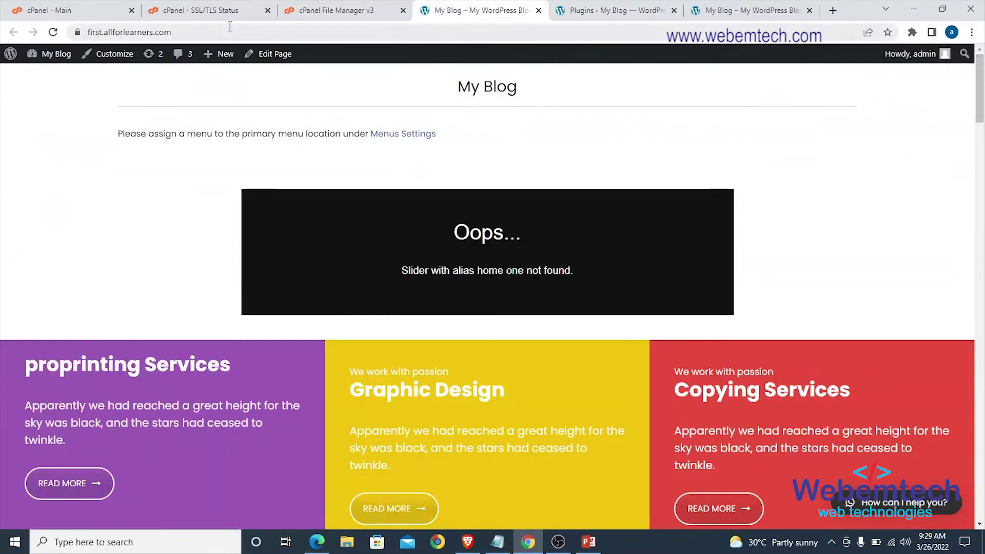
pyautogui.click(230, 12)
pyautogui.click(315, 13)
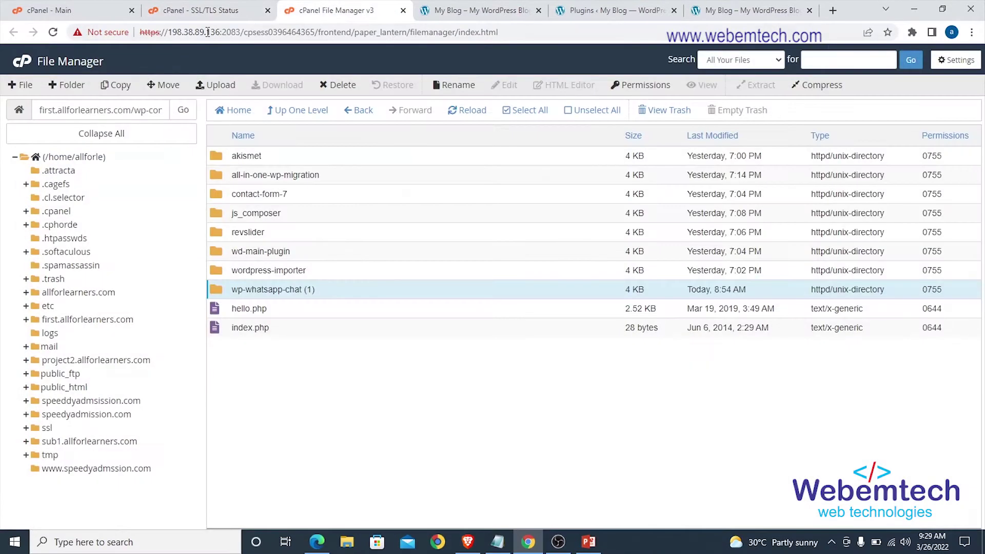
pyautogui.doubleClick(308, 272)
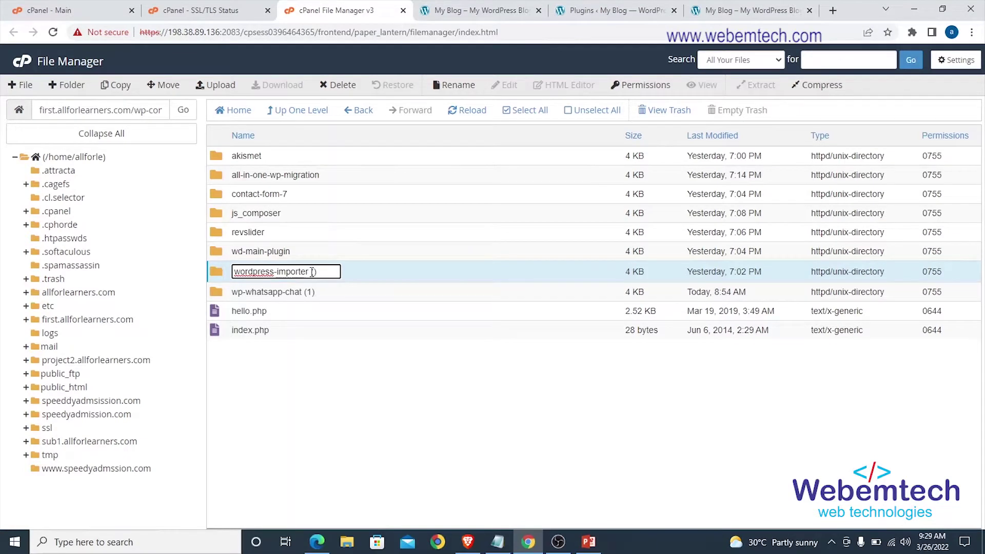
pyautogui.press('Return')
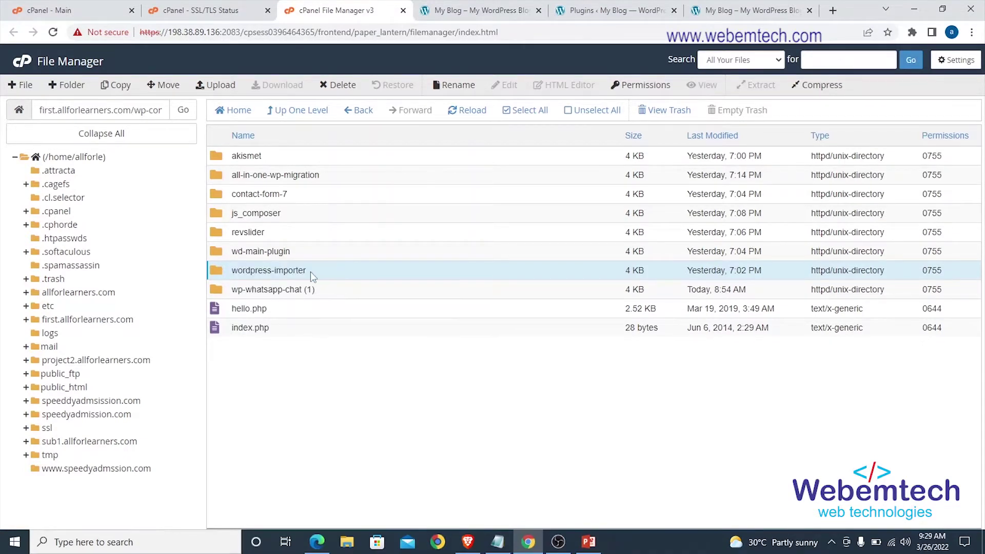
# Go to the Installed Plugins page in the WordPress admin and deactivate the WordPress Importer plugin.
pyautogui.click(613, 10)
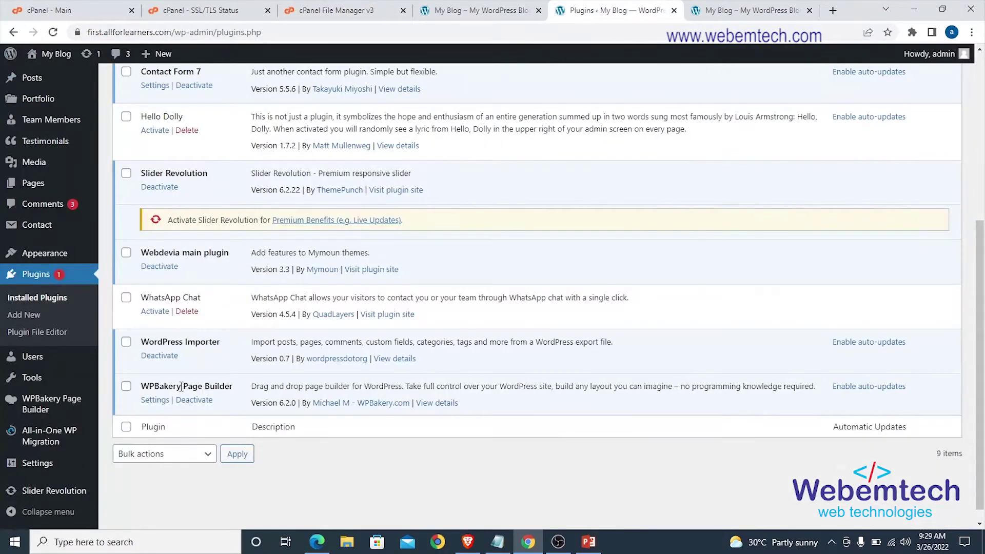
pyautogui.click(156, 359)
pyautogui.scroll(-5, 174, 369)
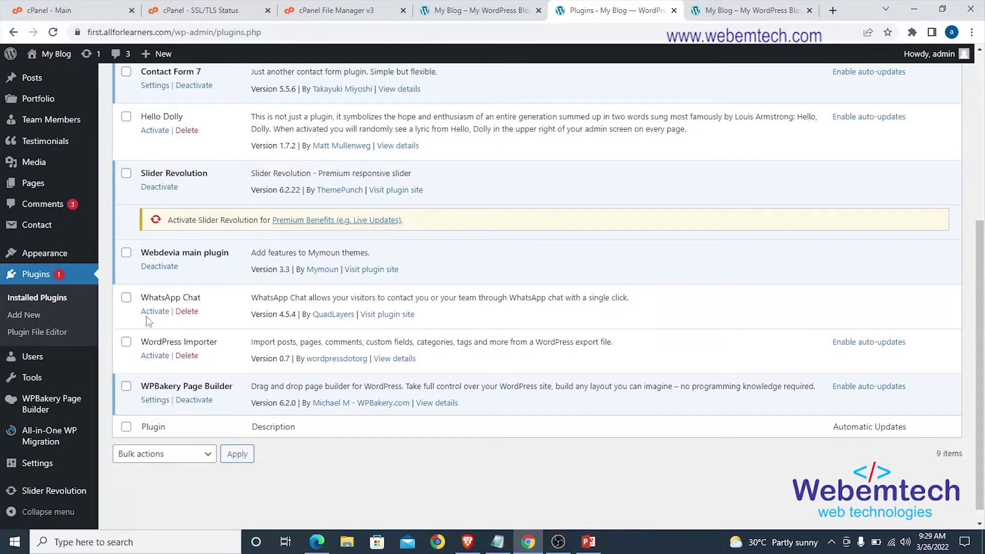
# Select the wd-main-plugin folder in File Manager and check the Installed Plugins list and the site's front page.
pyautogui.click(307, 12)
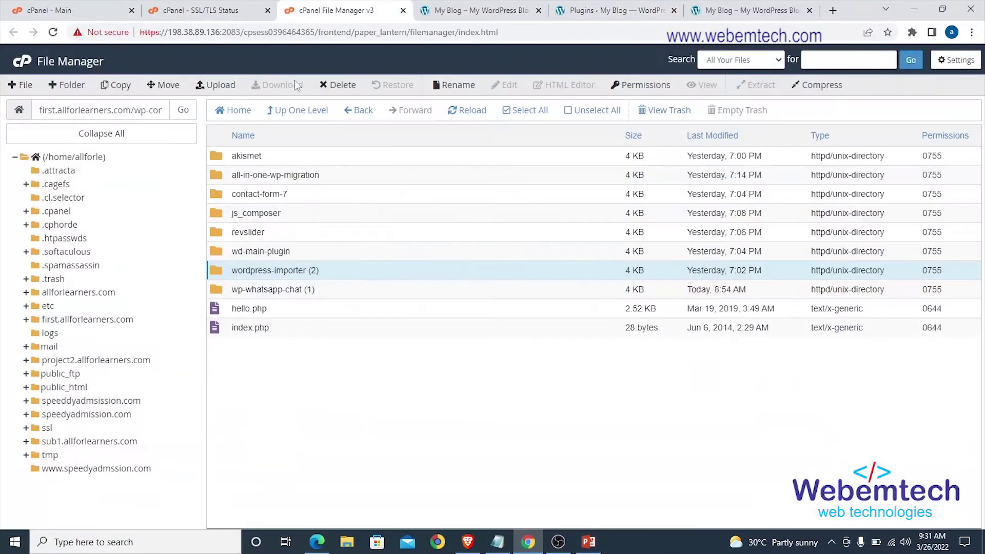
pyautogui.click(288, 251)
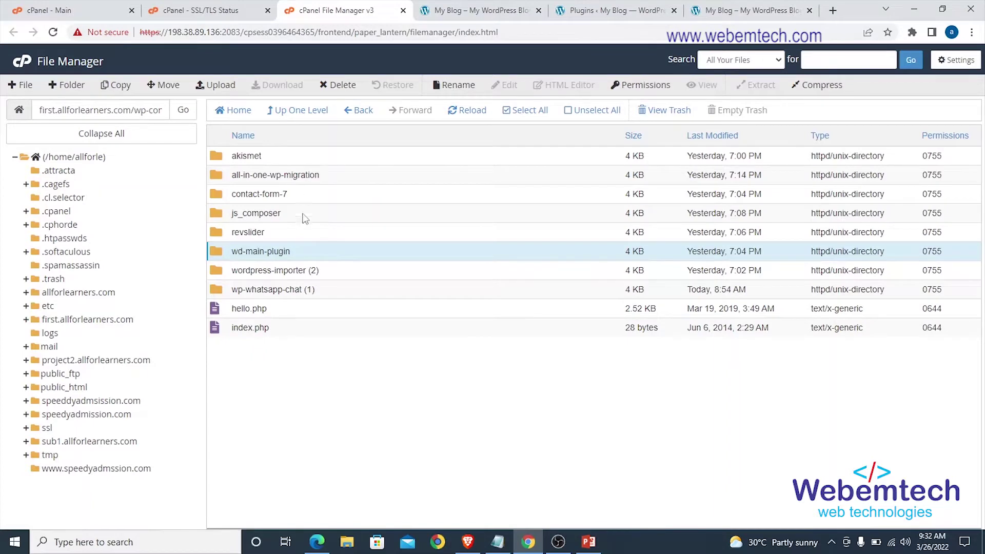
pyautogui.click(614, 10)
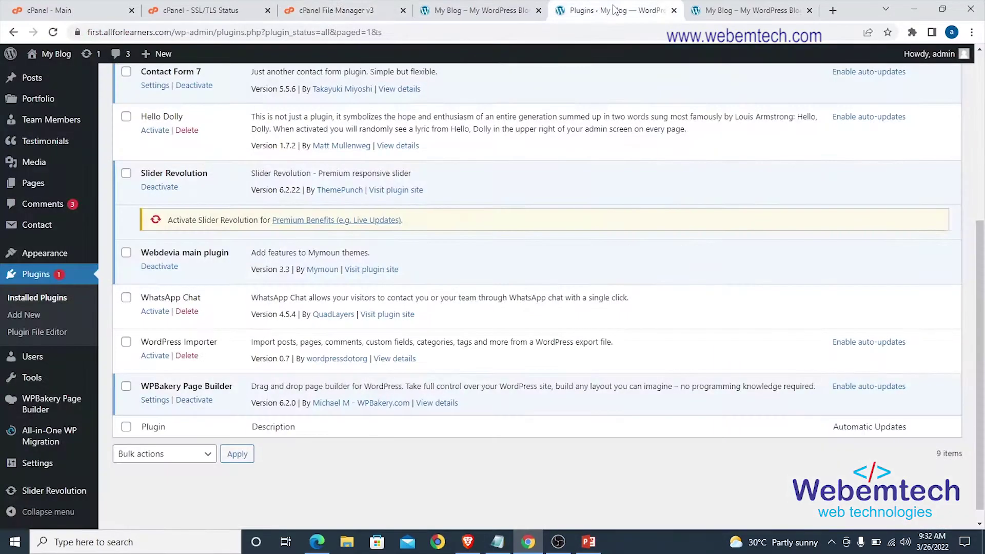
pyautogui.click(487, 12)
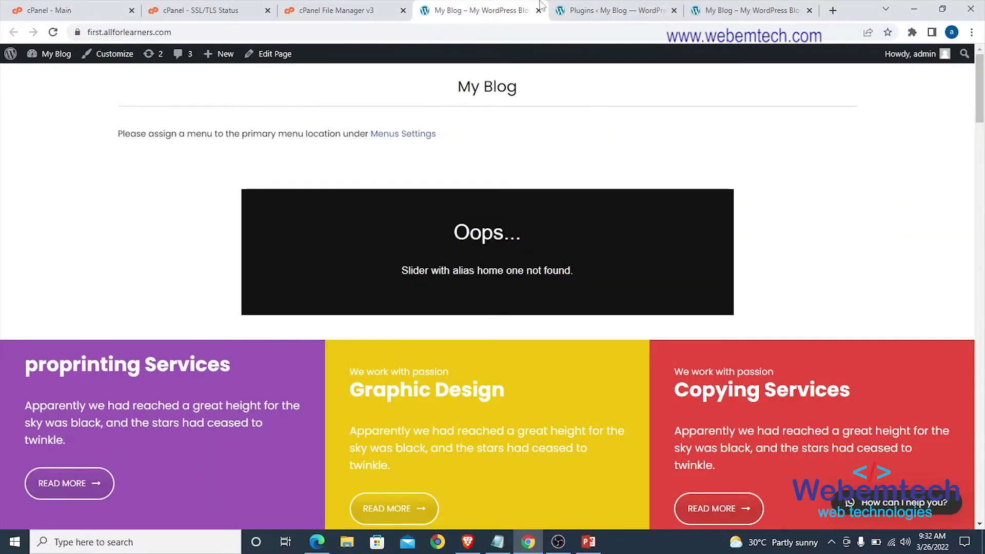
pyautogui.click(605, 10)
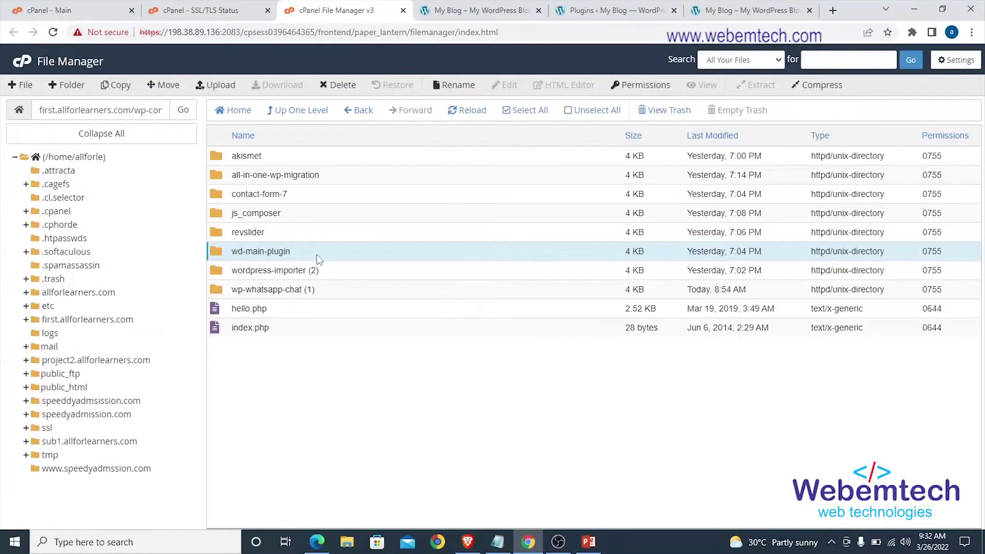
# Rename the "wp-whatsapp-chat (1)" plugin folder back to "wp-whatsapp-chat" in File Manager.
pyautogui.click(316, 288)
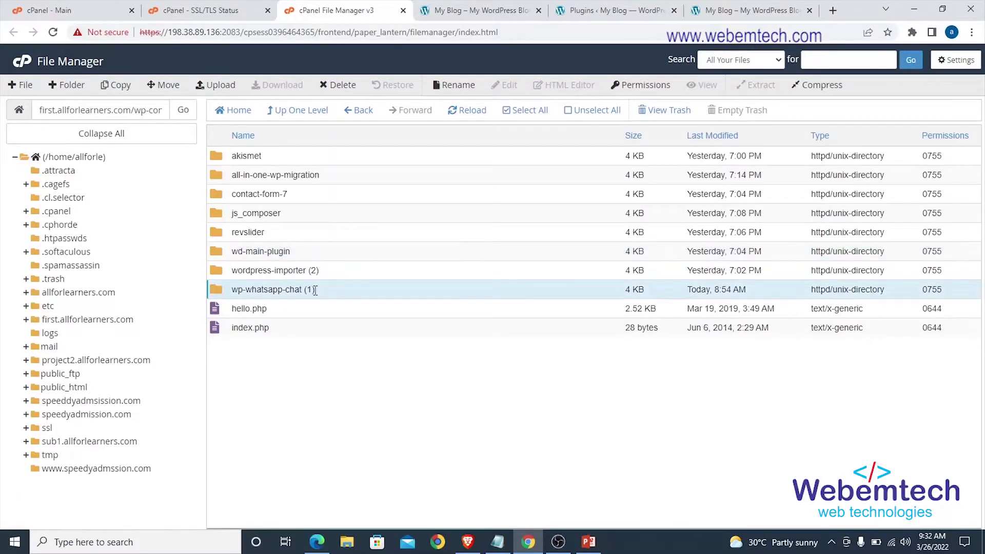
pyautogui.click(315, 289)
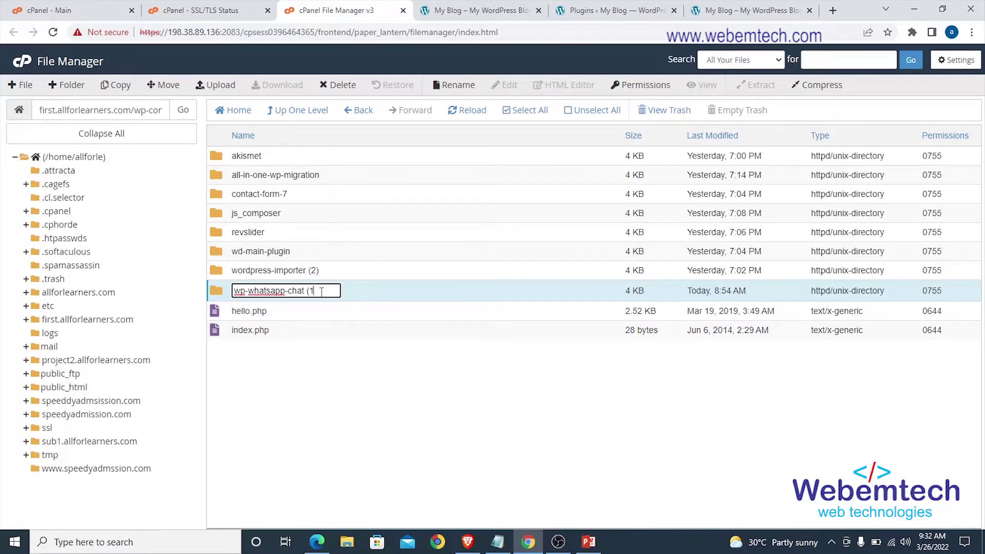
pyautogui.press('Escape')
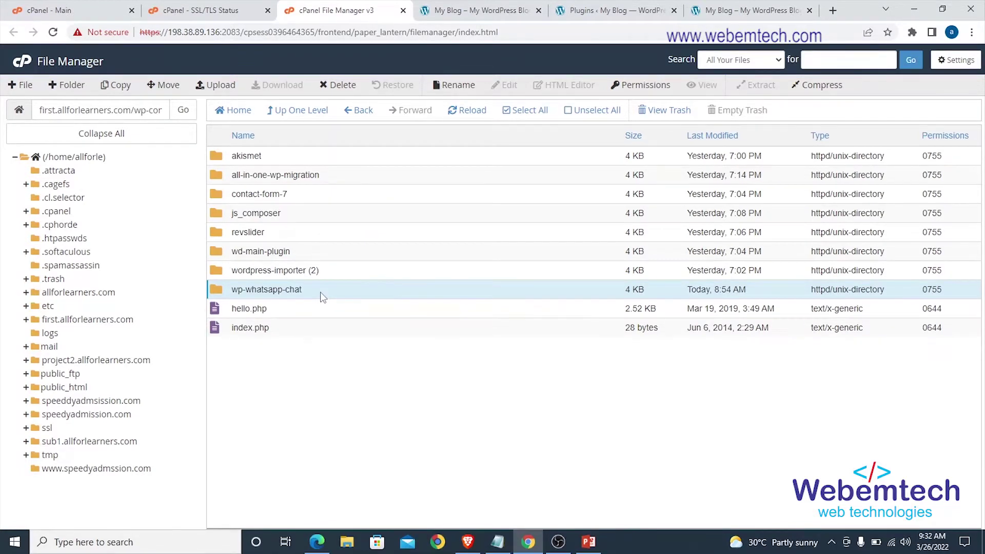
# Reload the Installed Plugins page in the WordPress admin and review the plugin list.
pyautogui.click(618, 12)
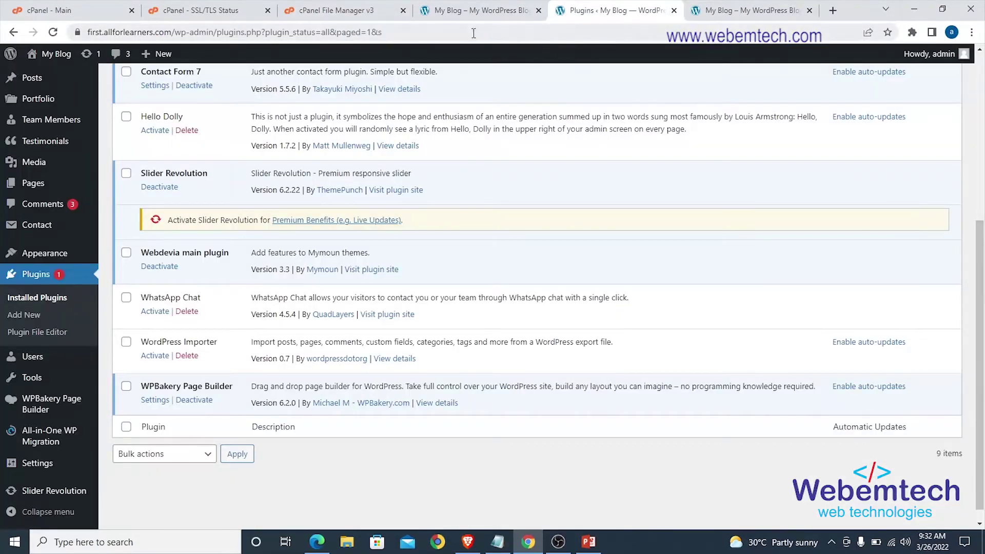
pyautogui.click(53, 34)
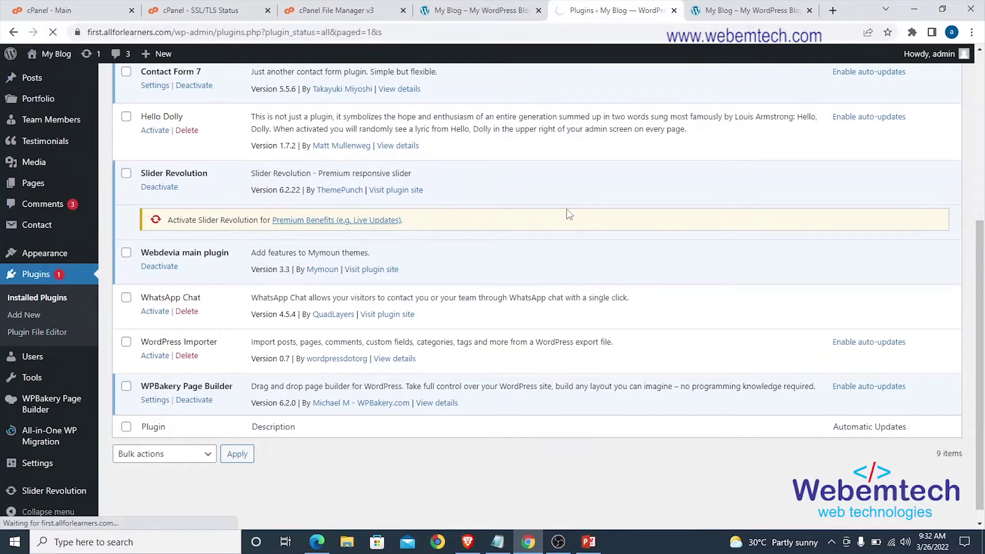
pyautogui.scroll(-5, 570, 205)
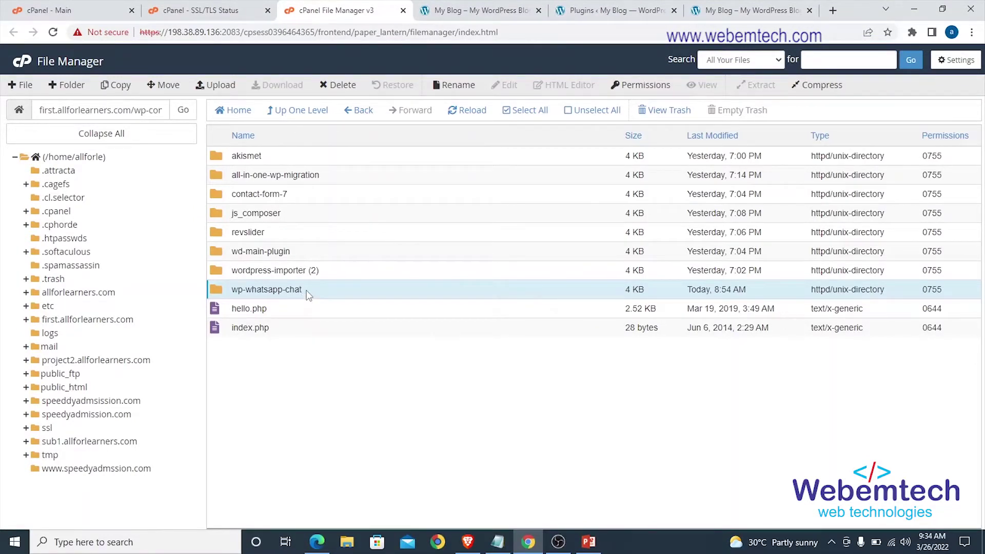
# Compare the site's front page with the wd-main-plugin folder in File Manager and return to the front page.
pyautogui.click(521, 17)
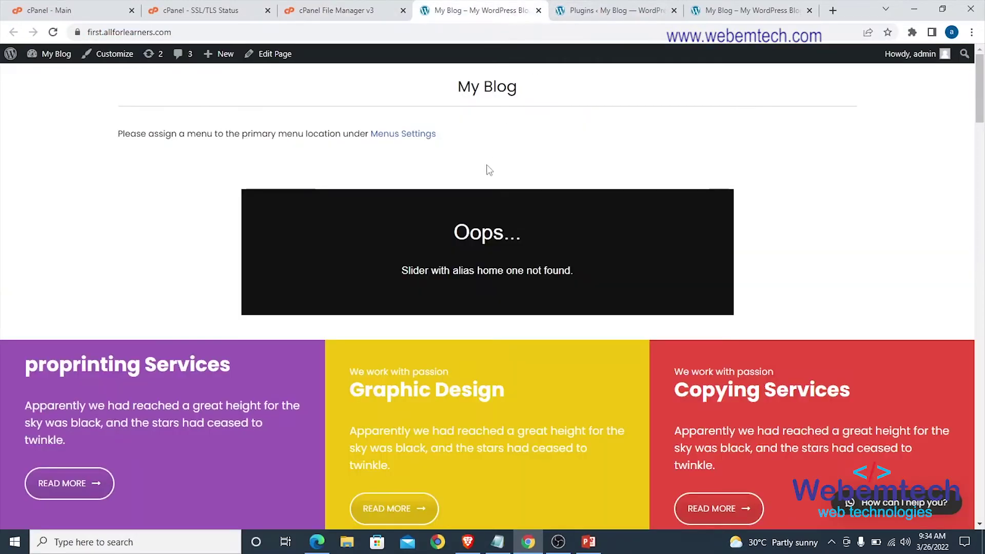
pyautogui.click(280, 17)
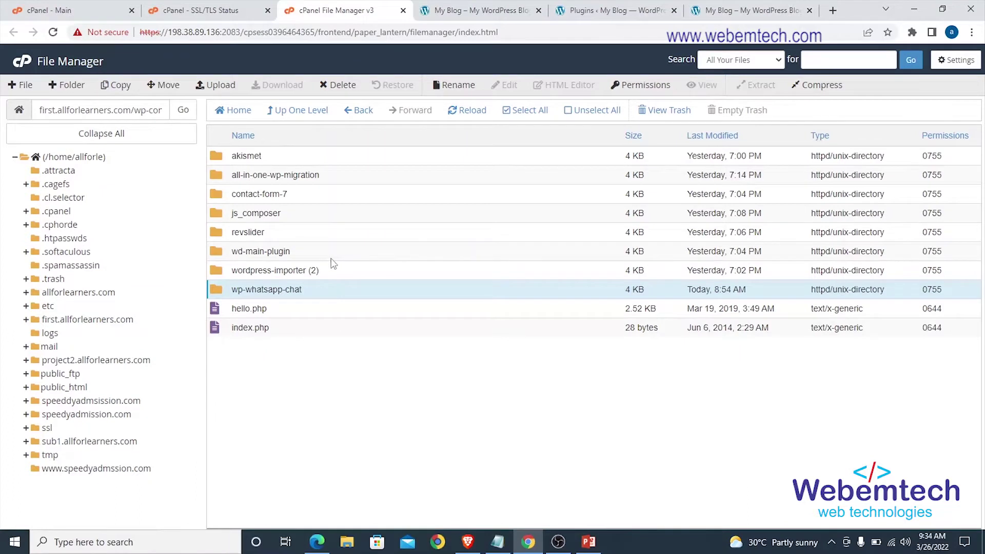
pyautogui.click(290, 252)
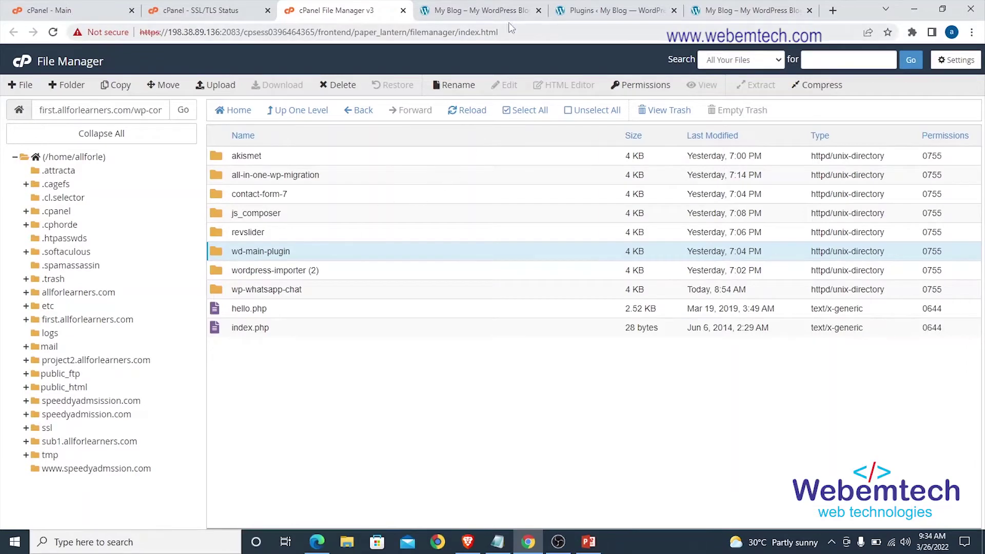
pyautogui.click(493, 10)
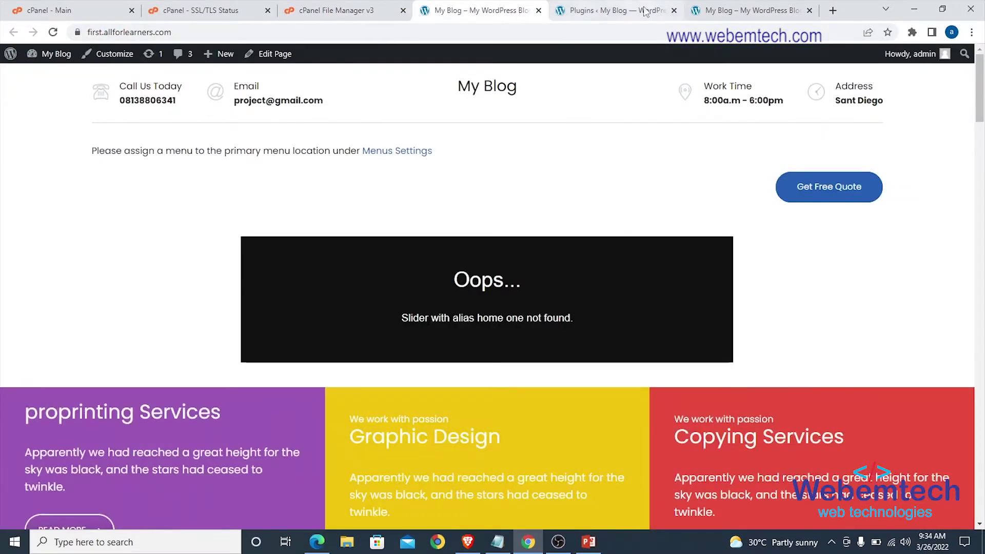
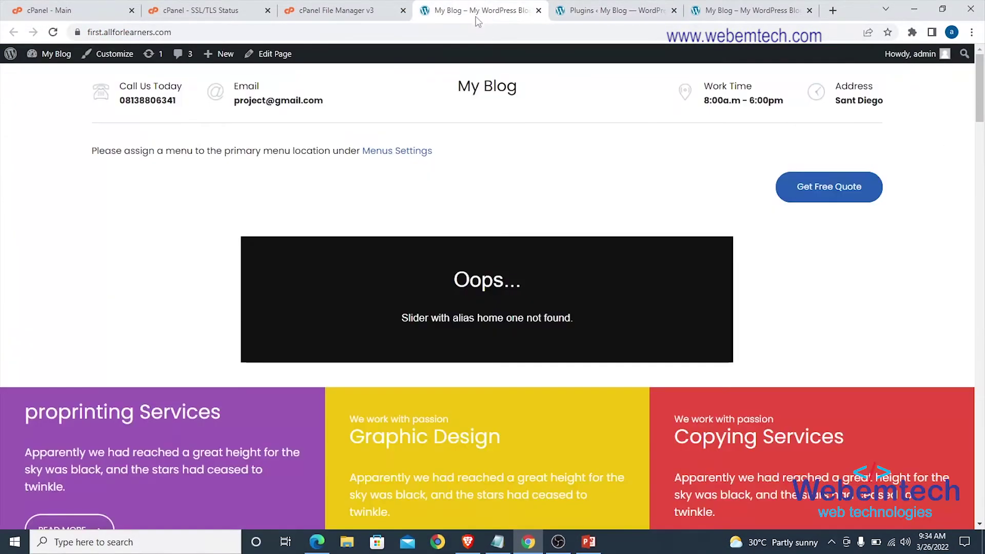
# Switch to the PowerPoint presentation and point out the topics on the Web Management slide.
pyautogui.click(588, 541)
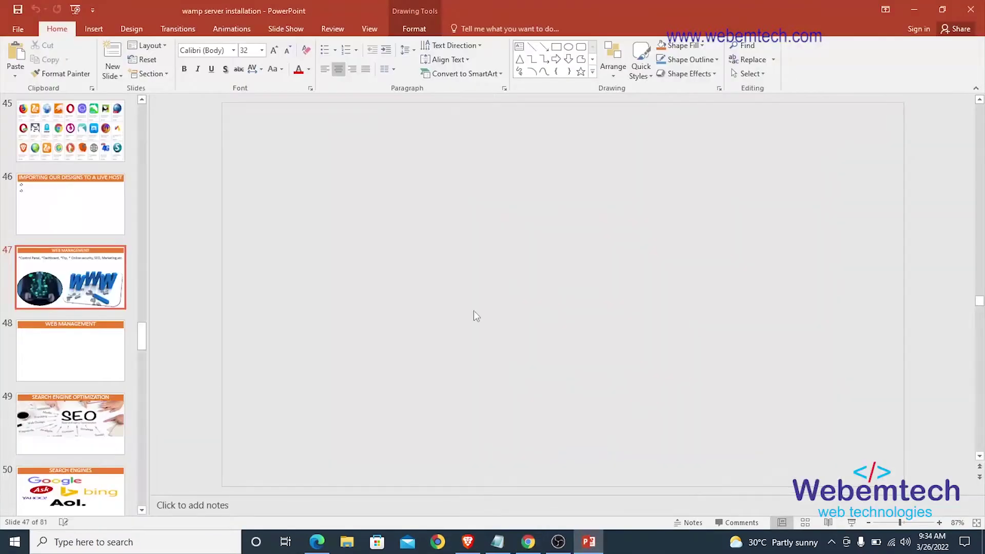
pyautogui.moveTo(368, 176); pyautogui.dragTo(268, 174)
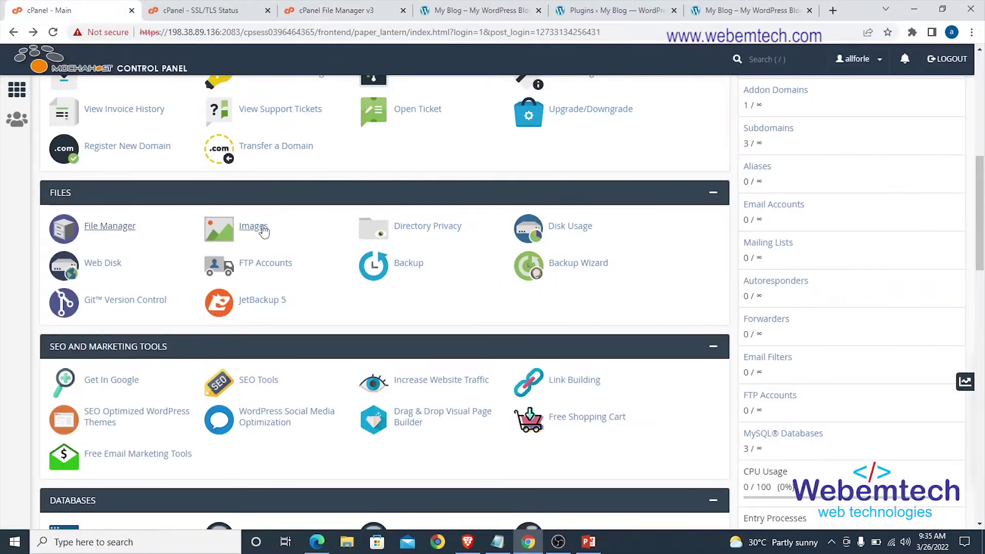
# Look through the tool sections of the cPanel main page, from Files to the Softaculous Apps Installer.
pyautogui.scroll(-15, 294, 217)
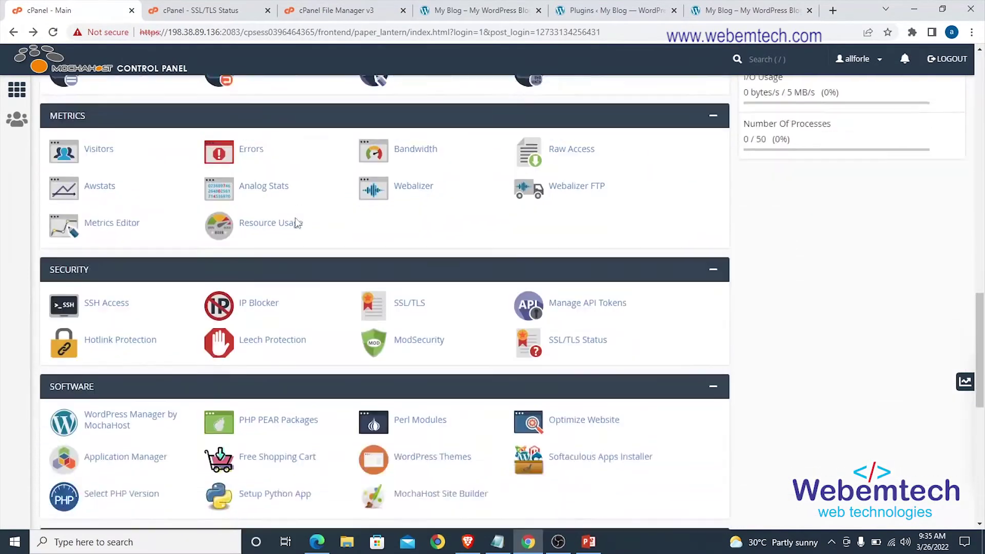
pyautogui.scroll(-6, 295, 218)
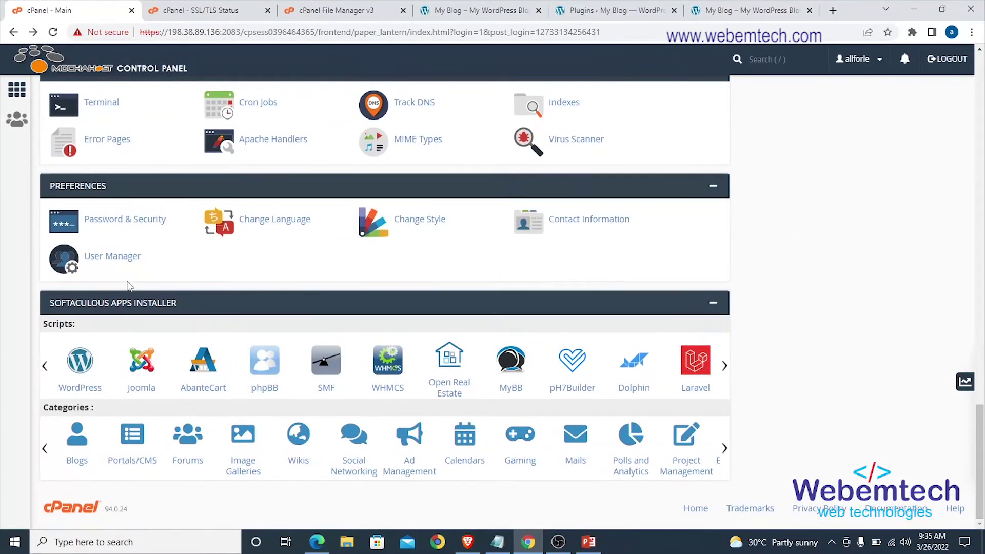
pyautogui.scroll(20, 228, 327)
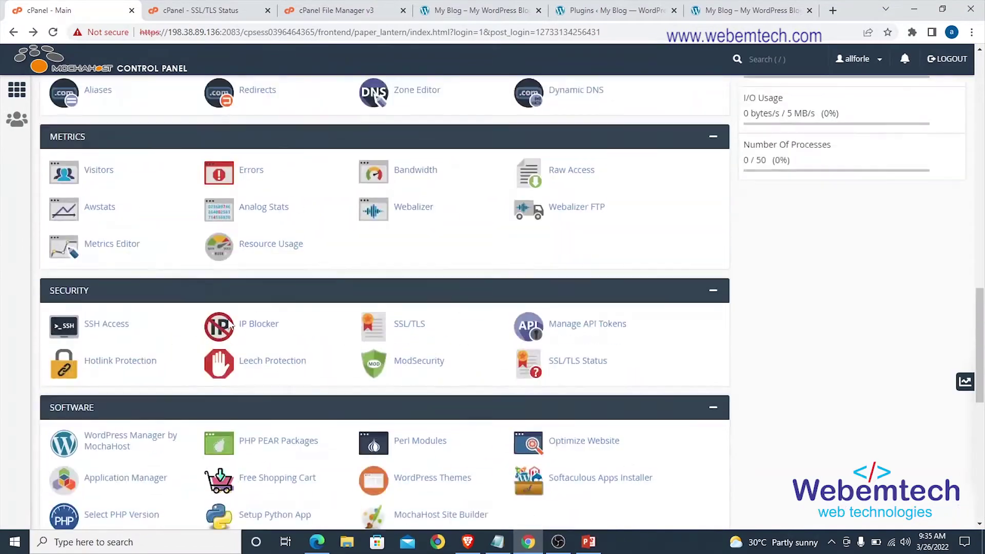
pyautogui.scroll(-5, 228, 323)
pyautogui.scroll(5, 227, 334)
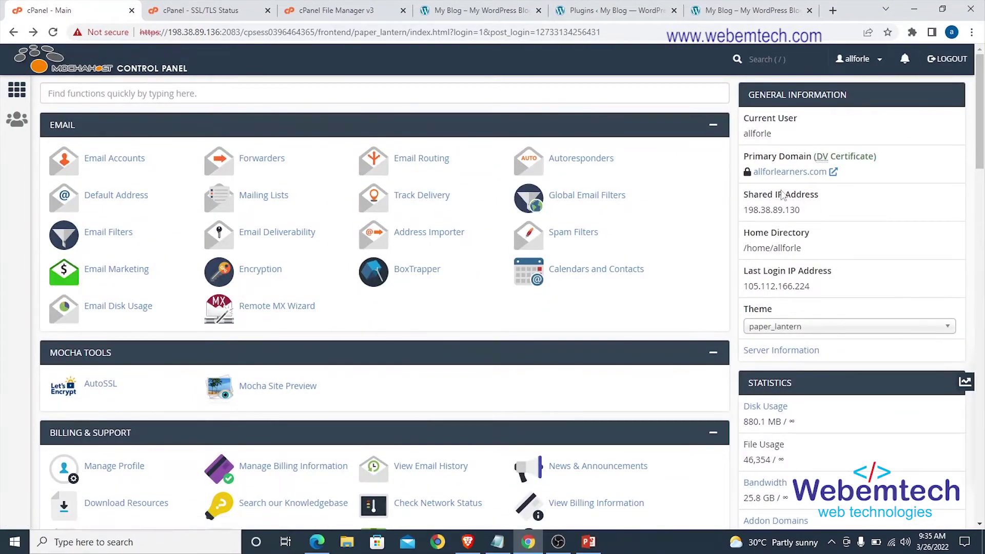
# Examine the General Information and Statistics of the hosting account on the cPanel main page.
pyautogui.scroll(-4, 901, 235)
pyautogui.scroll(4, 901, 235)
pyautogui.scroll(-4, 787, 175)
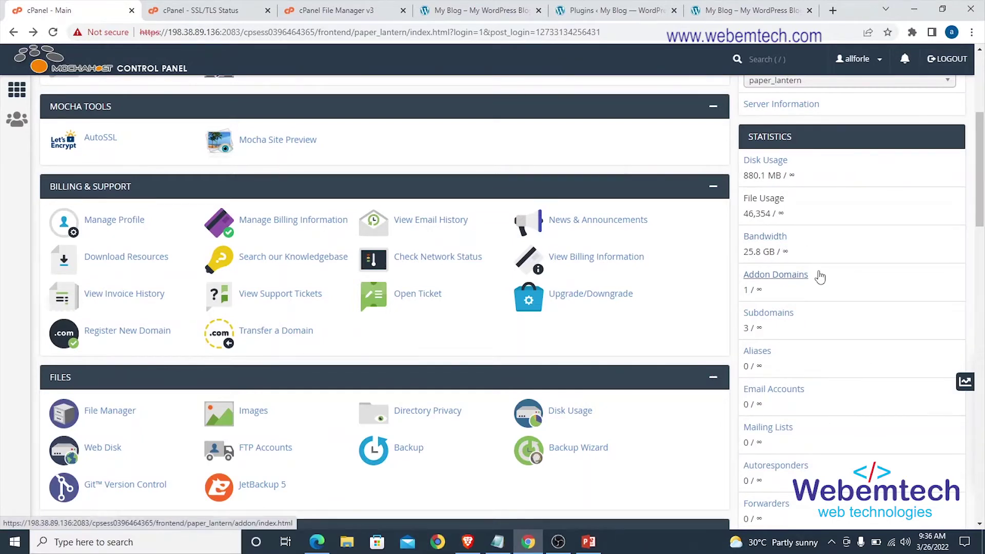
pyautogui.scroll(-6, 805, 269)
pyautogui.scroll(-3, 802, 277)
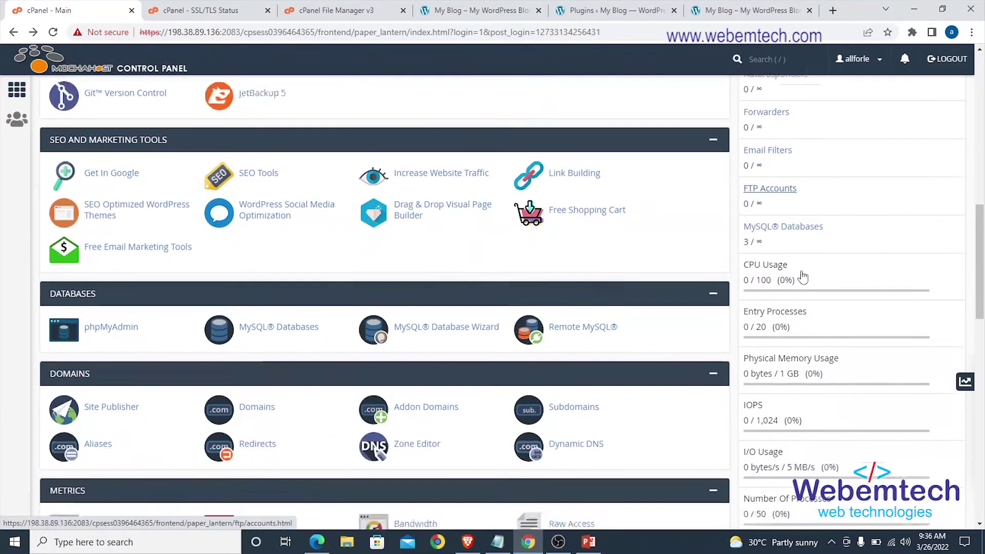
pyautogui.scroll(4, 802, 277)
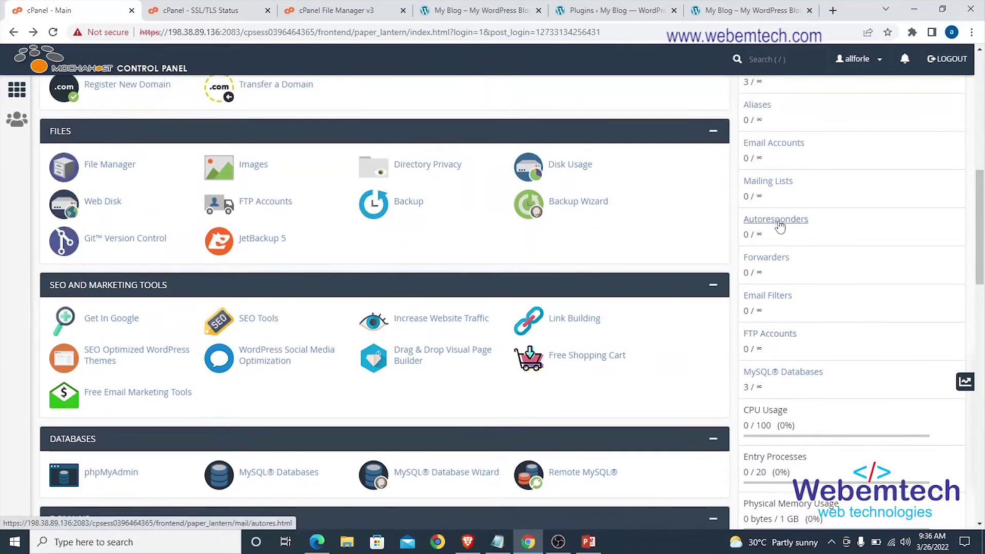
pyautogui.scroll(1, 773, 202)
pyautogui.scroll(1, 774, 202)
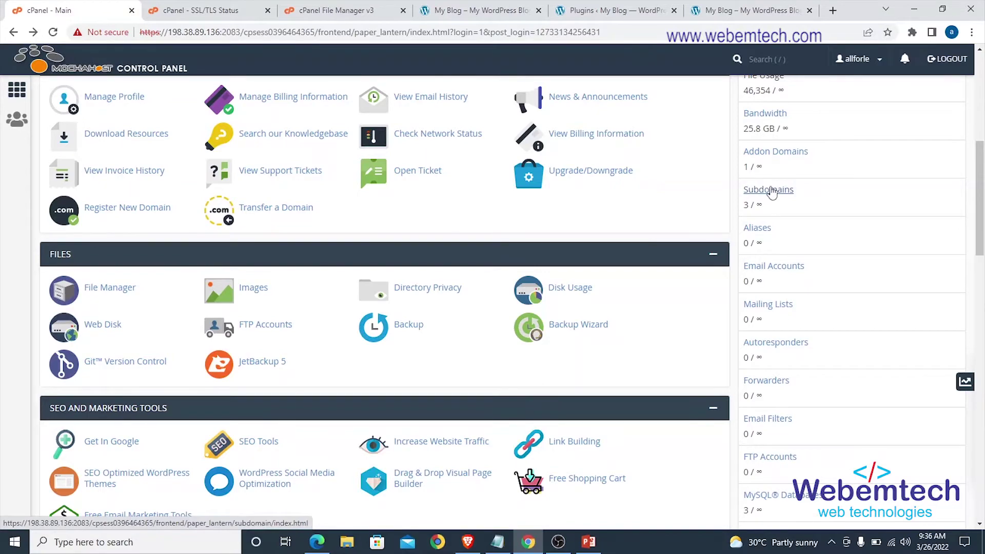
pyautogui.scroll(6, 771, 193)
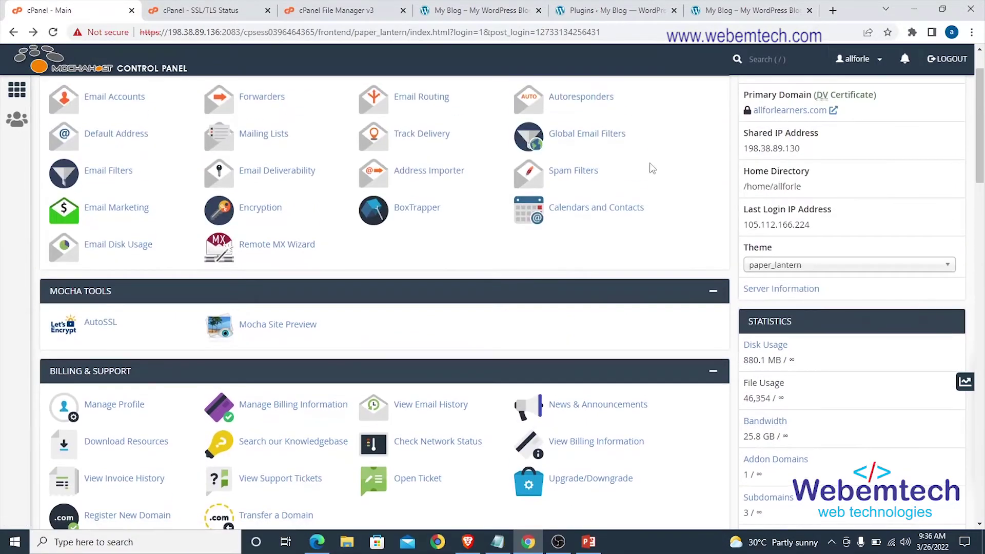
# Open the Subdomains tool in a new tab, closing the SSL/TLS Status and File Manager tabs before viewing it.
pyautogui.scroll(-12, 587, 154)
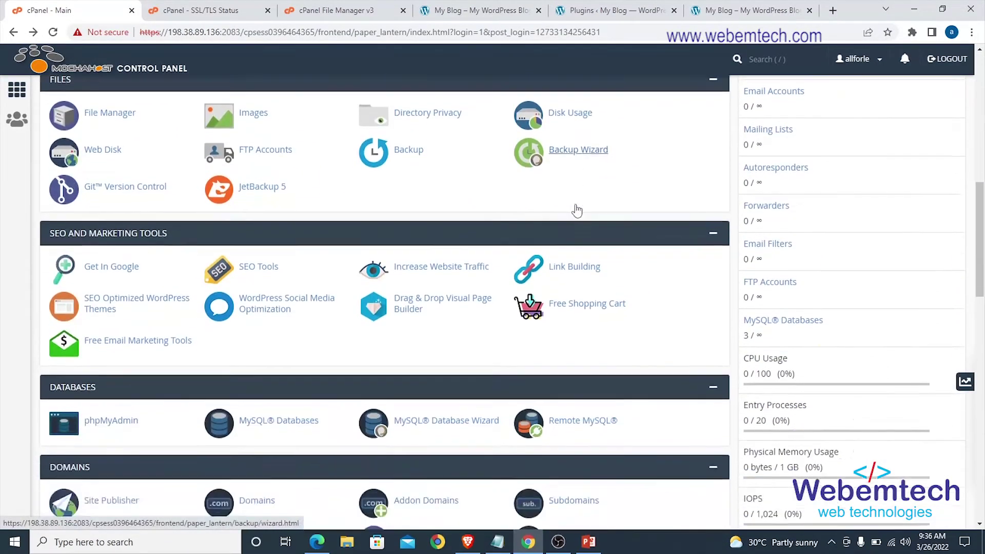
pyautogui.scroll(-1, 577, 210)
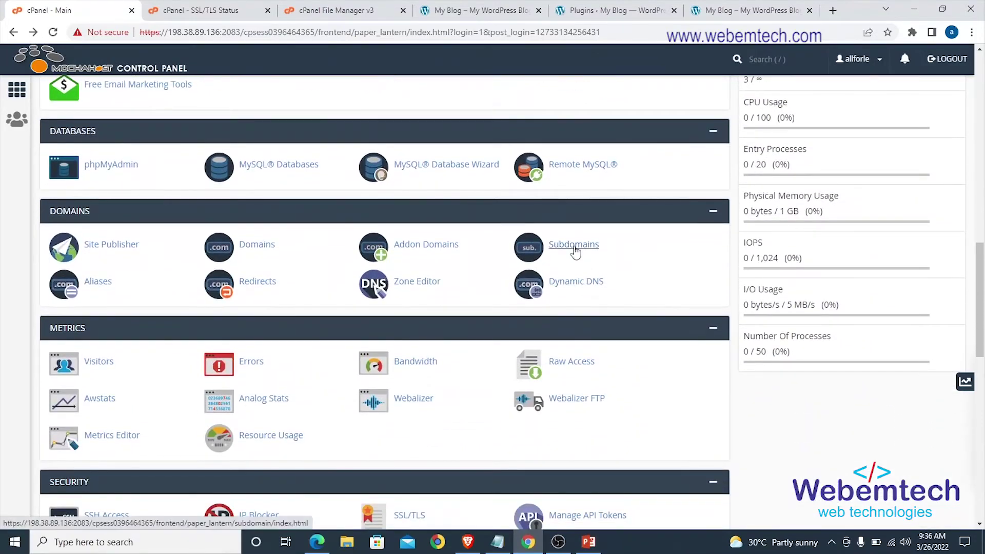
pyautogui.rightClick(575, 251)
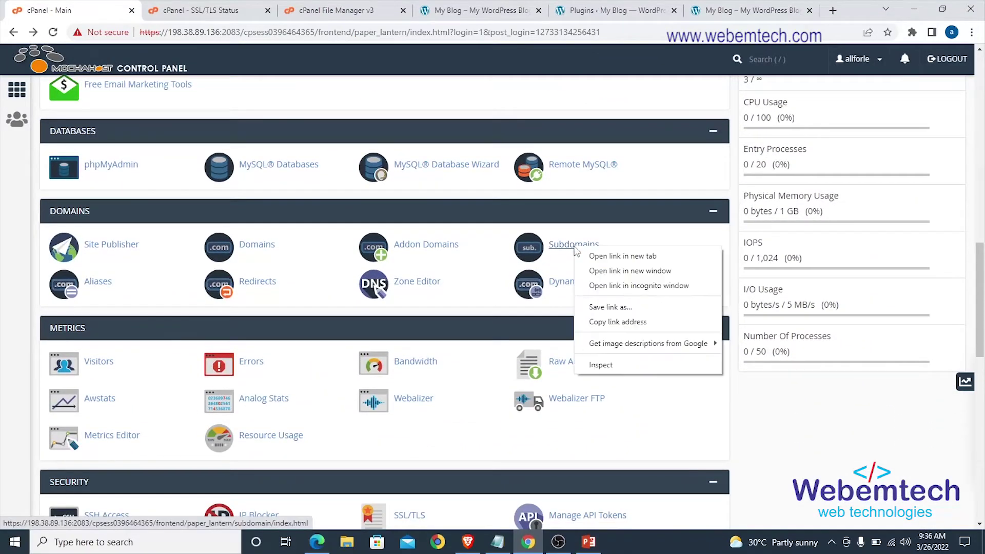
pyautogui.click(608, 255)
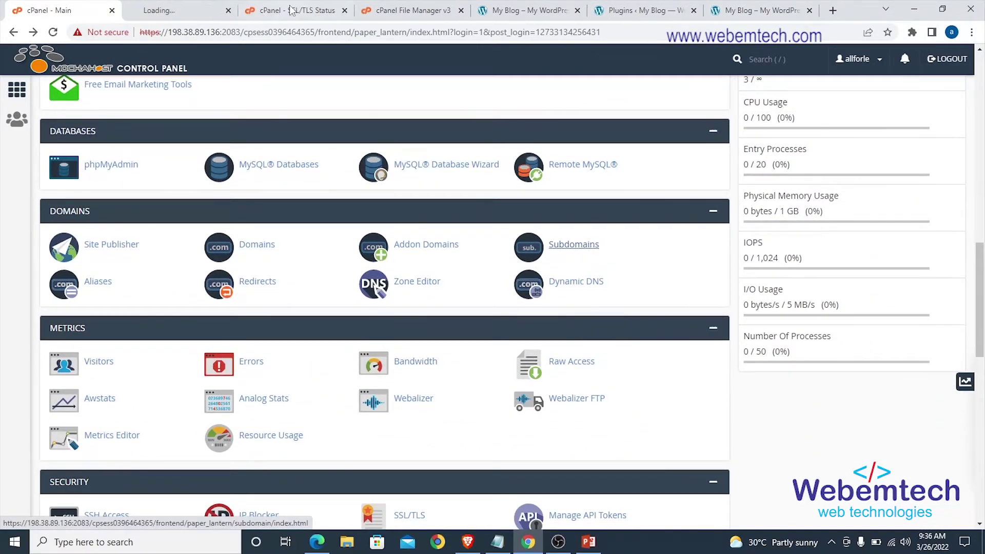
pyautogui.click(345, 11)
pyautogui.click(344, 11)
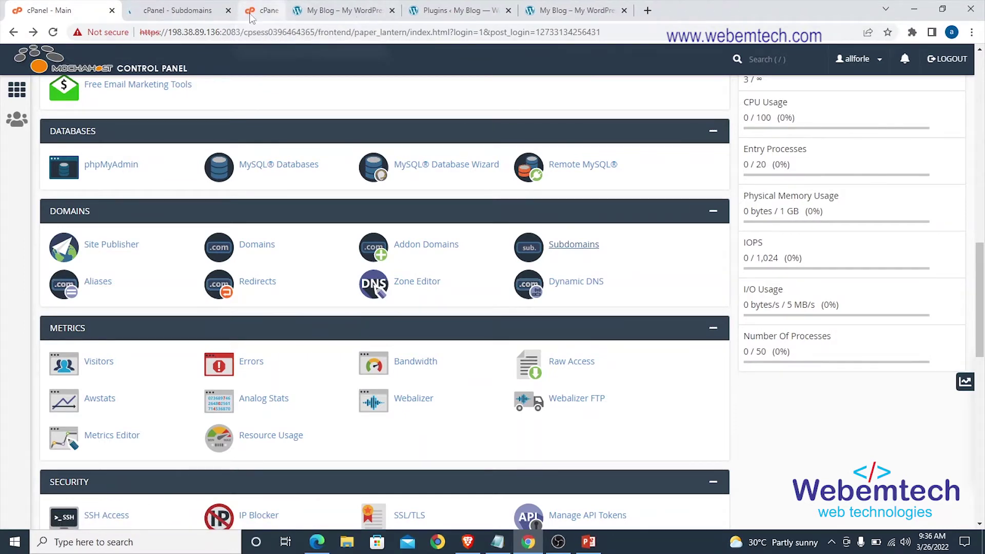
pyautogui.click(178, 11)
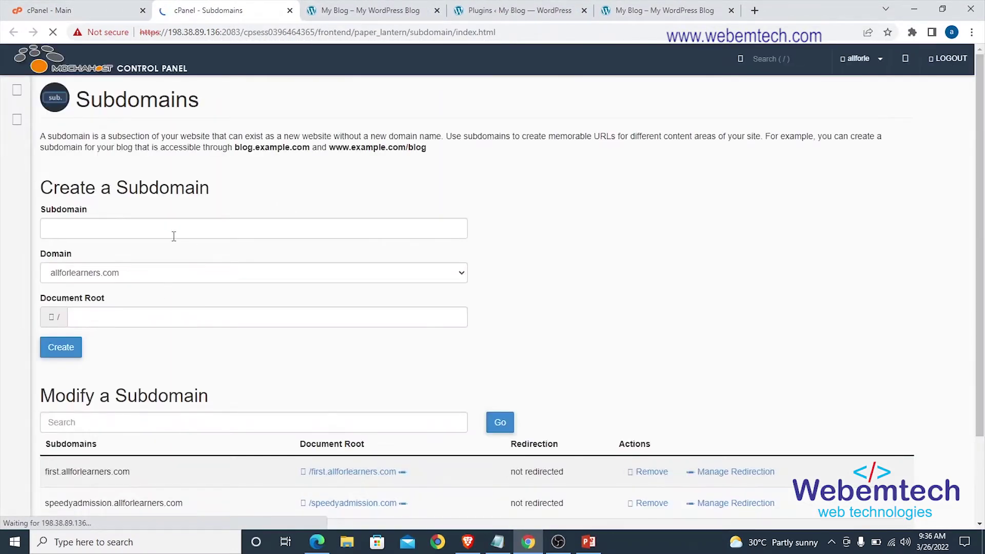
# Point out the subdomain name field in the Create a Subdomain form without entering a name.
pyautogui.click(163, 230)
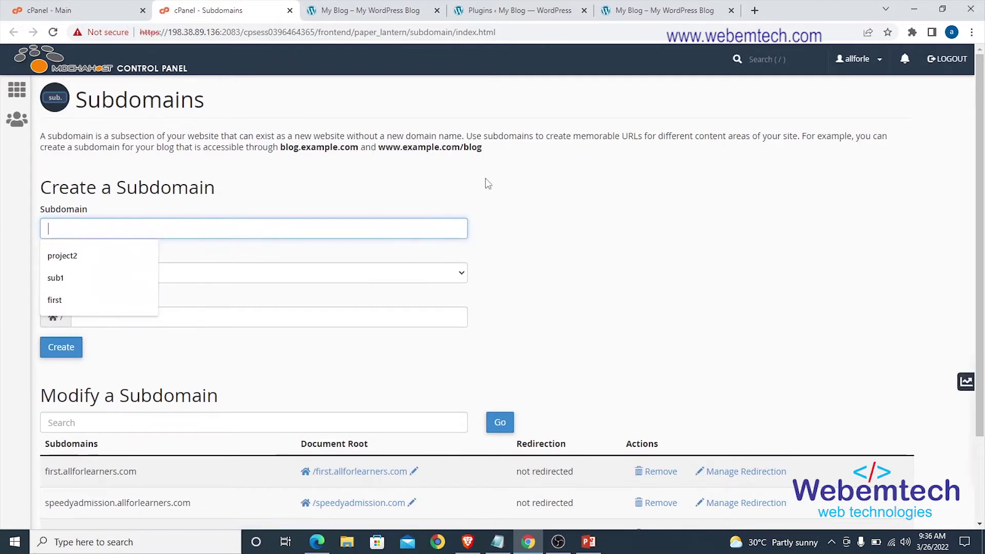
pyautogui.click(268, 250)
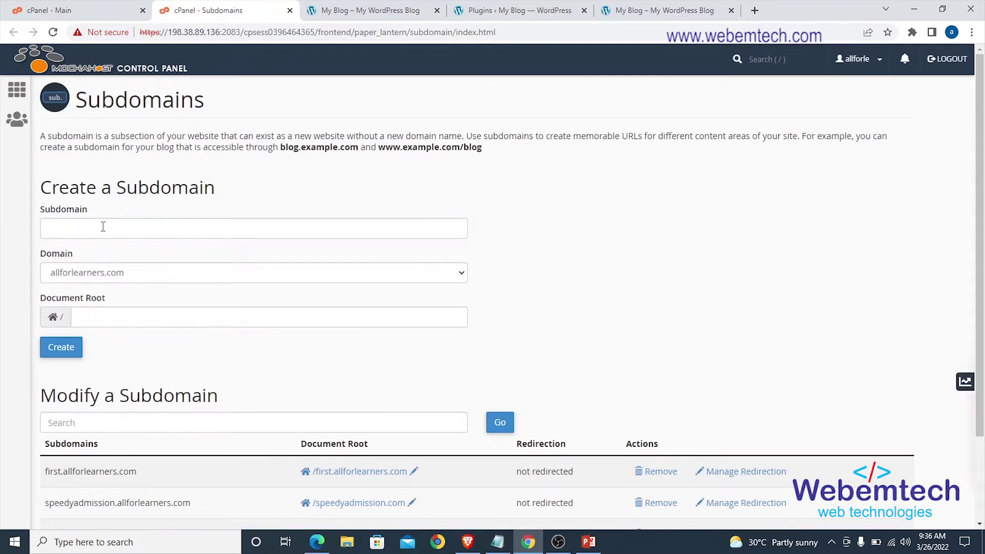
pyautogui.click(178, 228)
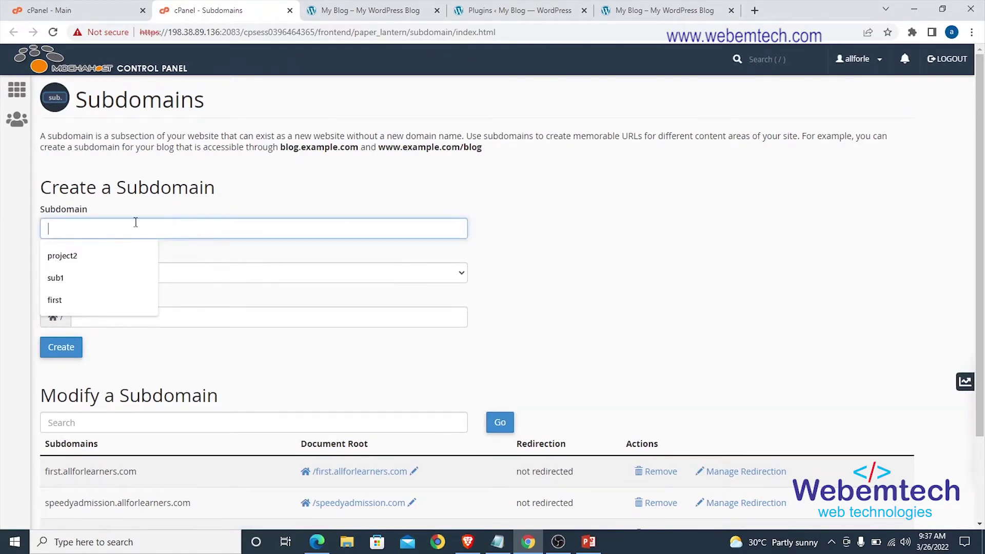
pyautogui.click(275, 187)
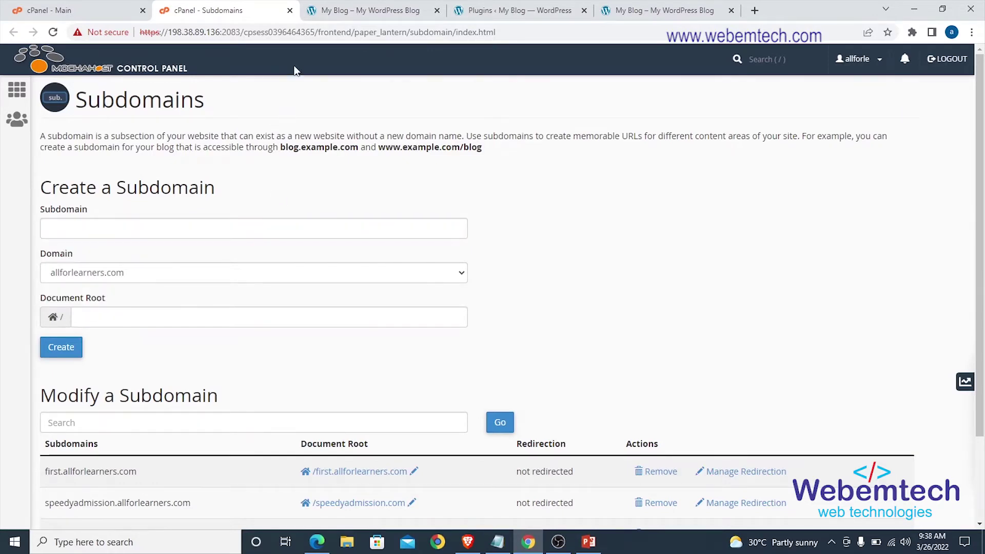
# Open the WordPress install form in Softaculous and view the domains and subdomains available for the installation URL.
pyautogui.click(45, 10)
pyautogui.scroll(-10, 316, 229)
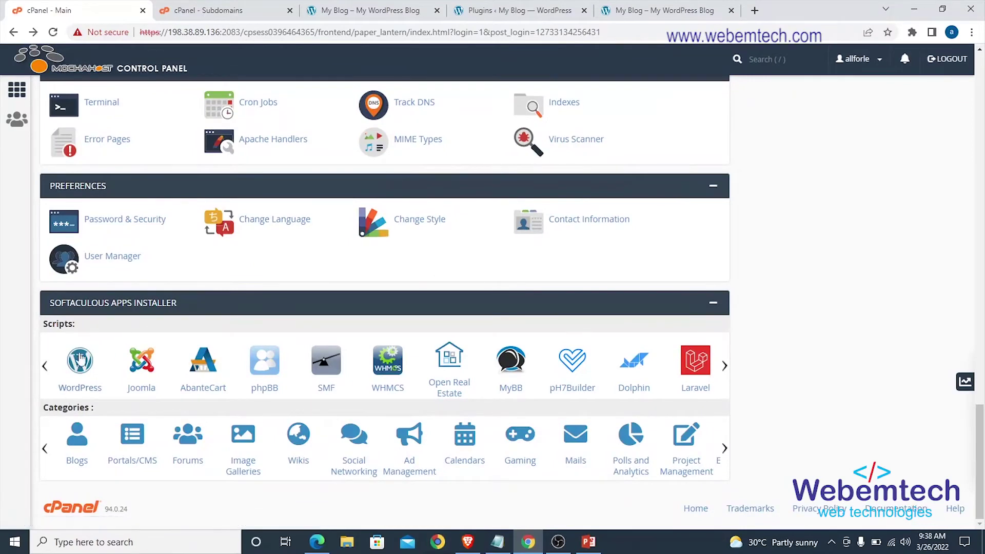
pyautogui.click(282, 140)
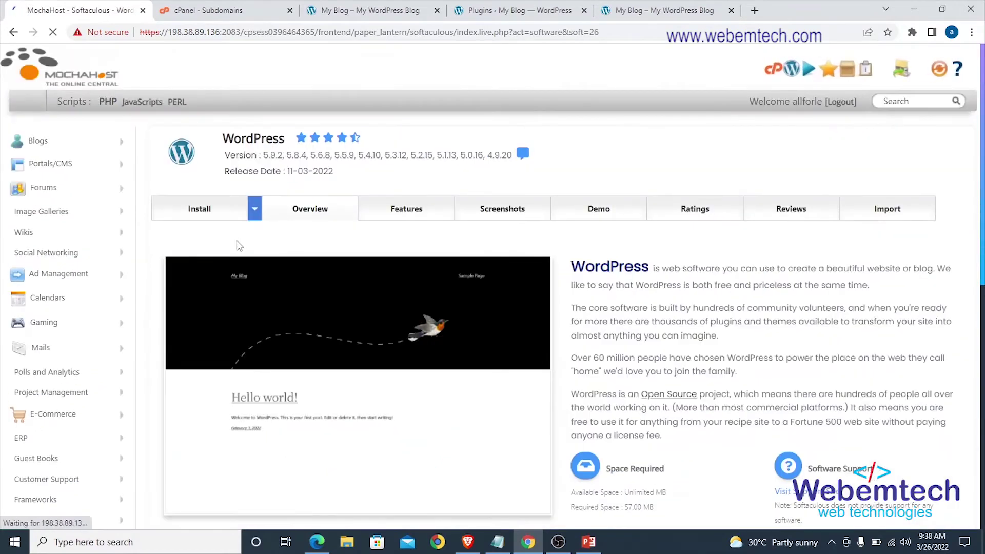
pyautogui.click(199, 213)
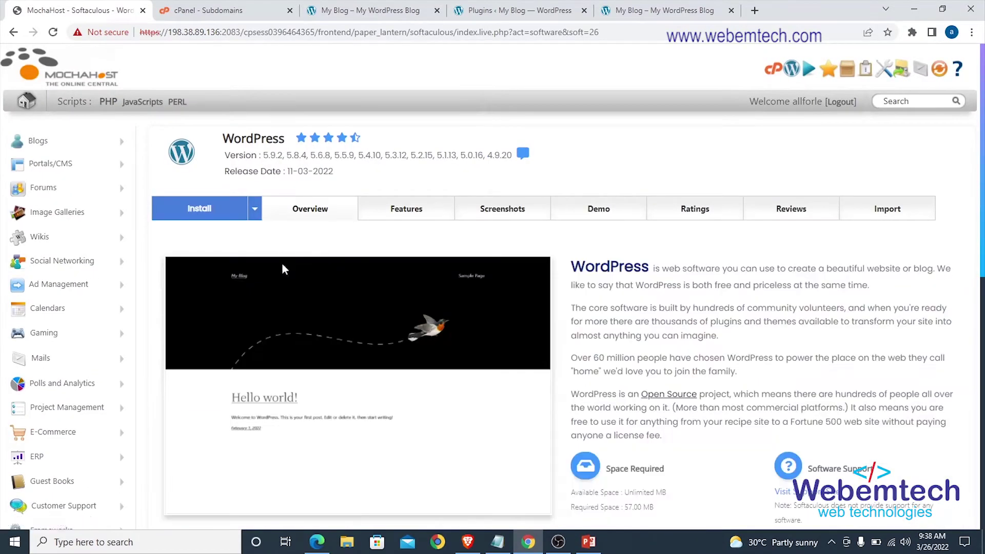
pyautogui.click(197, 214)
pyautogui.scroll(-3, 273, 233)
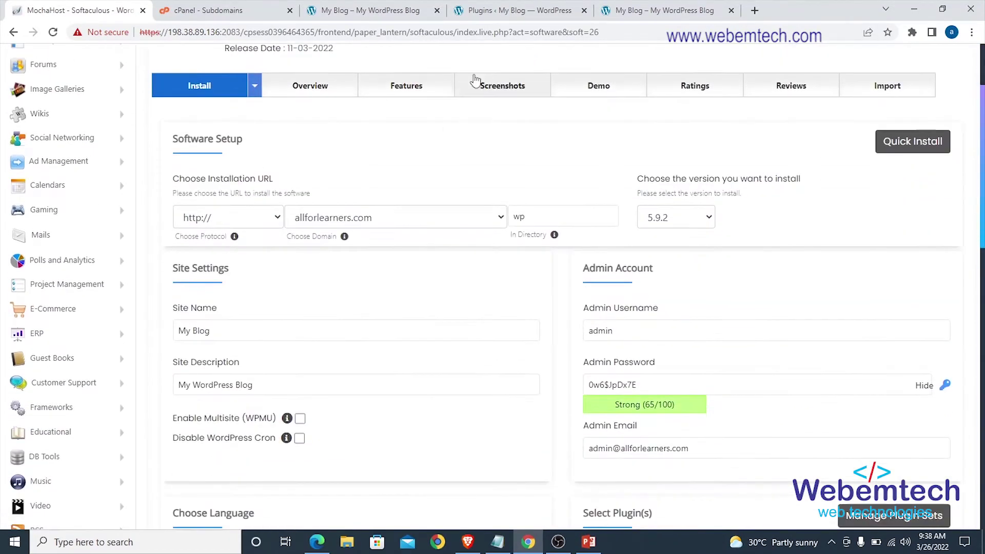
pyautogui.click(501, 222)
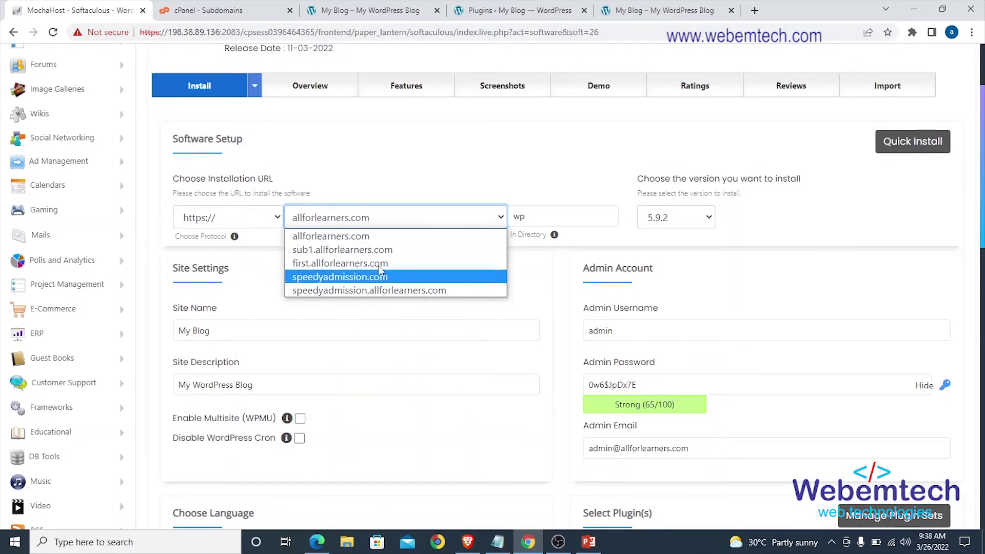
# Open the cPanel main page in a new tab from the Subdomains page and look at the Subdomains entry under Statistics.
pyautogui.click(199, 10)
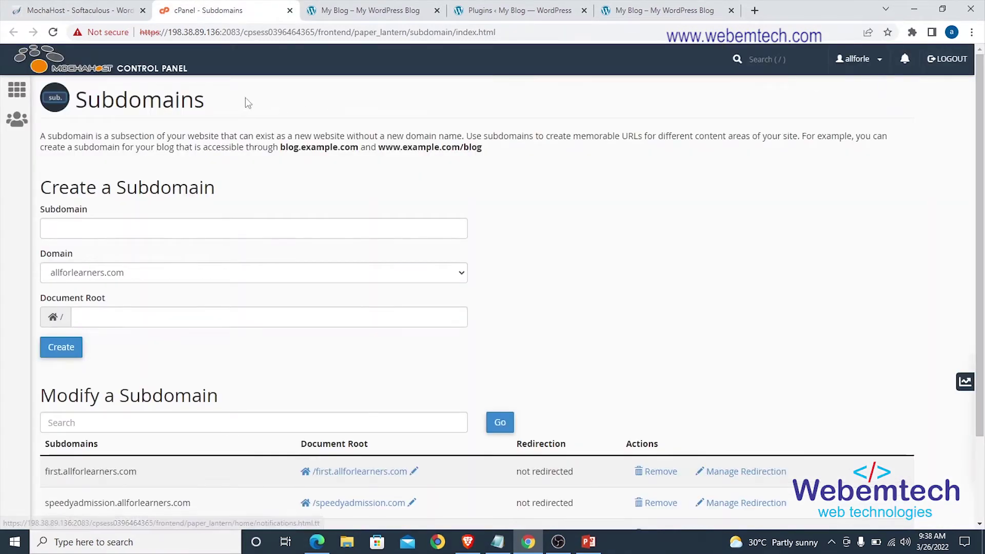
pyautogui.rightClick(154, 68)
pyautogui.click(193, 78)
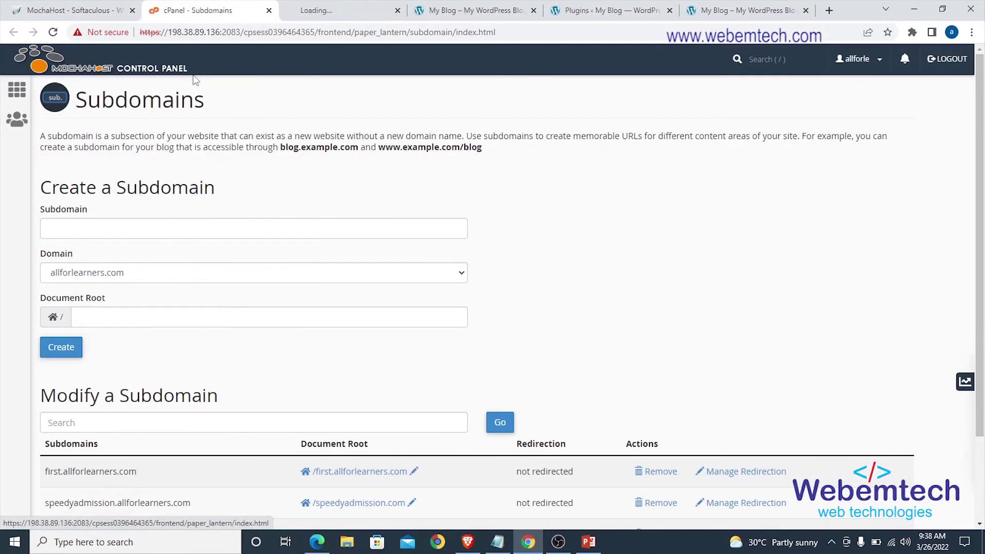
pyautogui.click(326, 13)
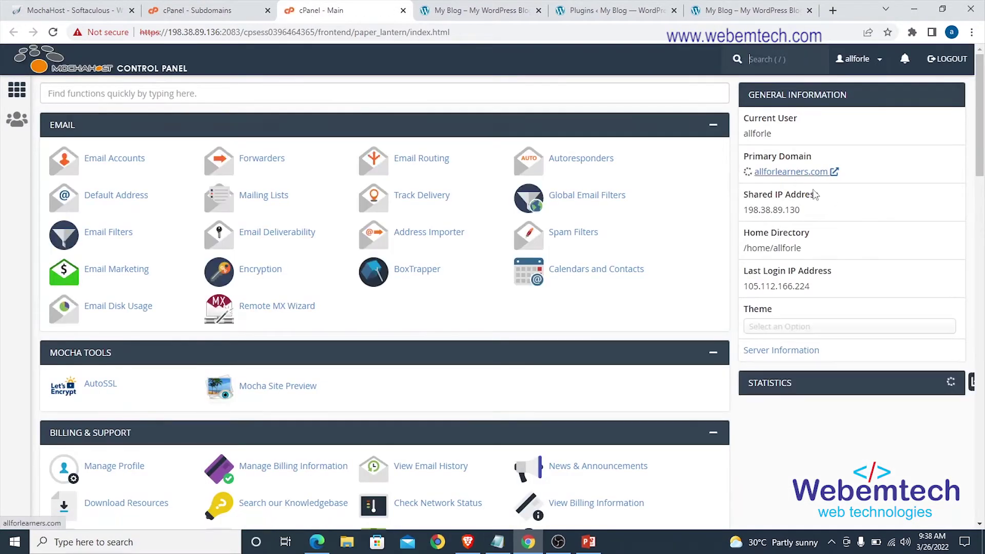
pyautogui.scroll(-7, 806, 182)
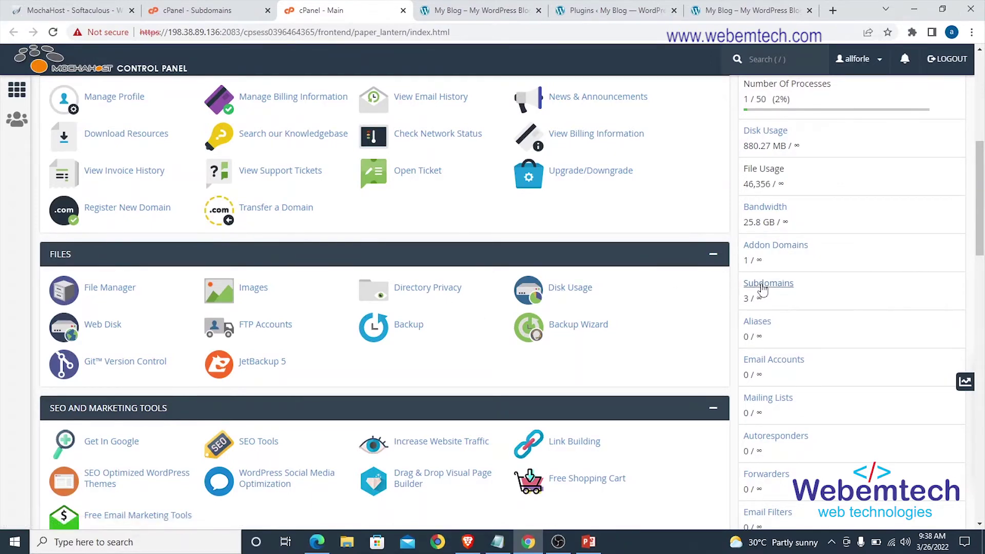
# Review the tool sections of the cPanel main page, including Email, Files, SEO and Marketing Tools, Databases, Domains, Metrics and Security.
pyautogui.click(209, 11)
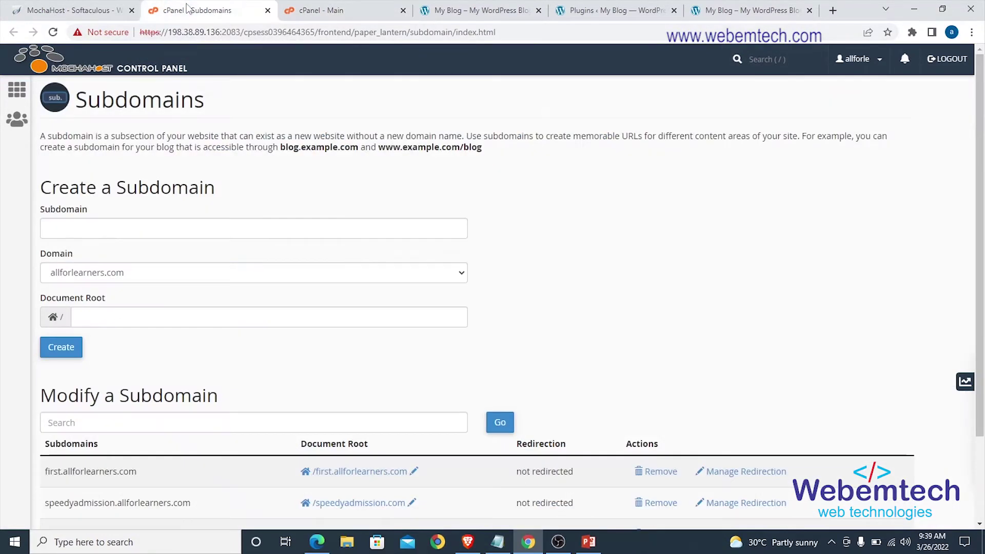
pyautogui.click(66, 18)
pyautogui.click(322, 14)
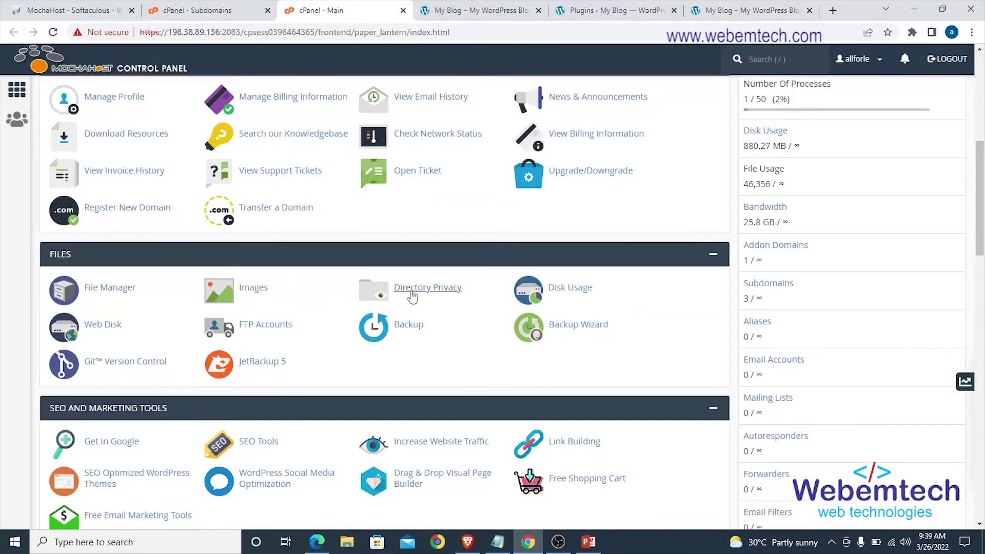
pyautogui.scroll(-1, 420, 283)
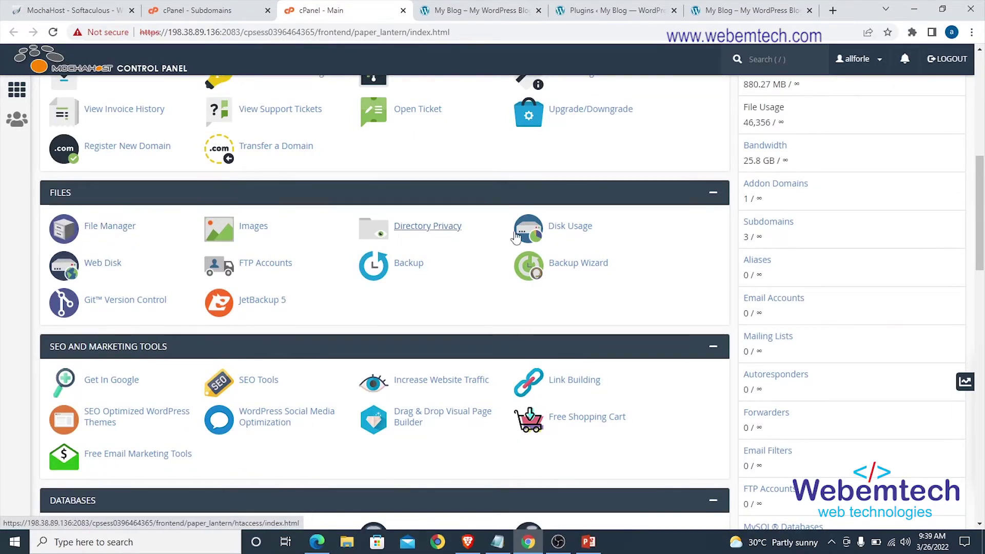
pyautogui.scroll(-2, 518, 238)
pyautogui.scroll(5, 569, 236)
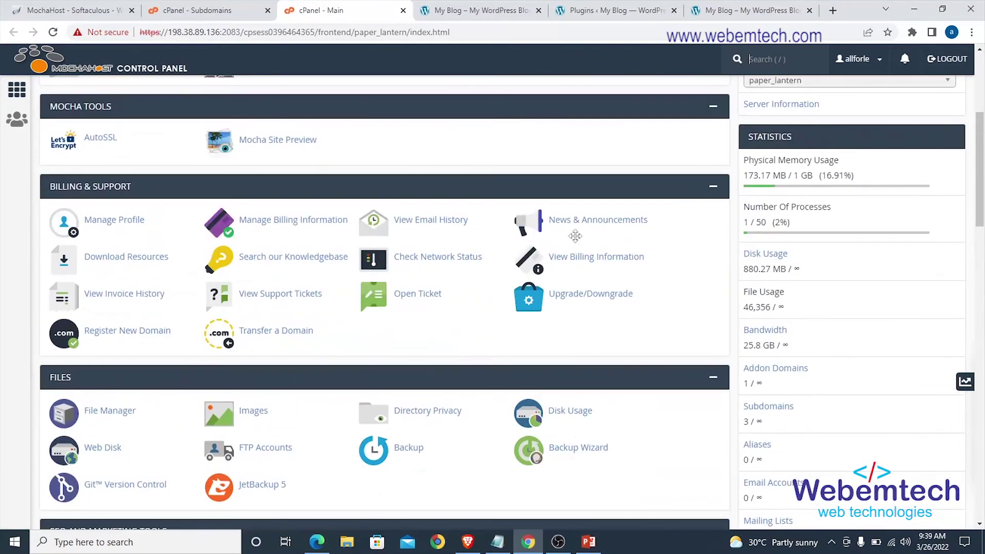
pyautogui.scroll(4, 582, 262)
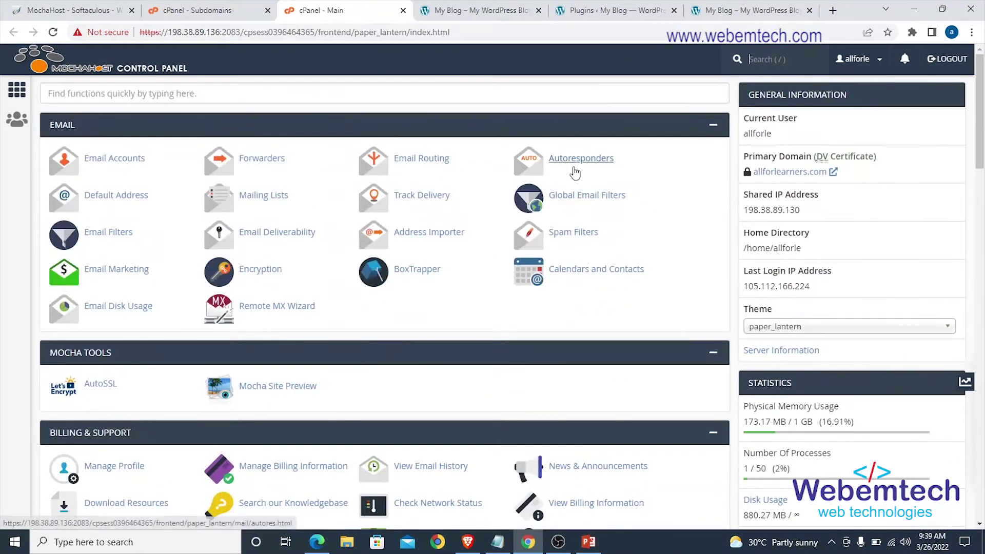
pyautogui.scroll(-10, 574, 173)
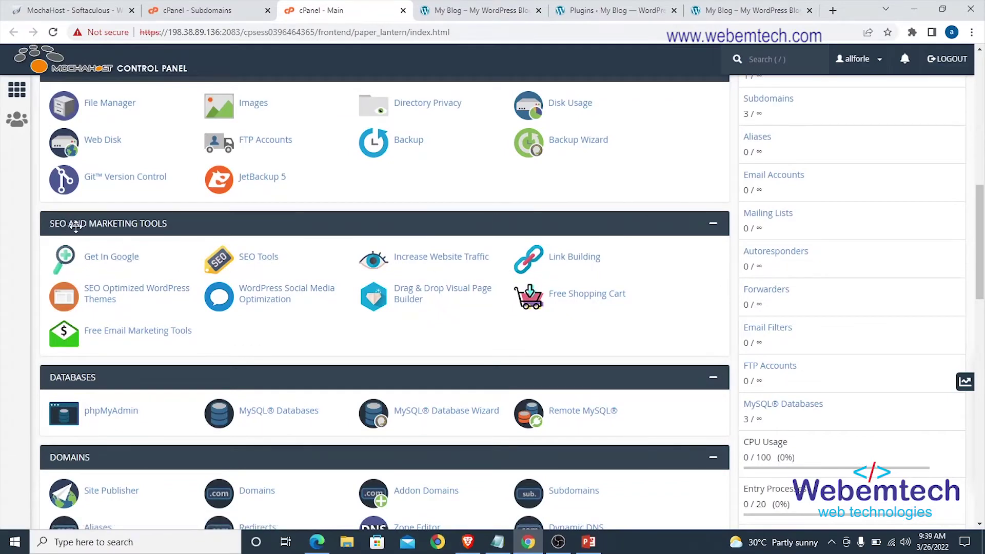
pyautogui.press('/')
pyautogui.scroll(-2, 288, 301)
pyautogui.scroll(2, 156, 283)
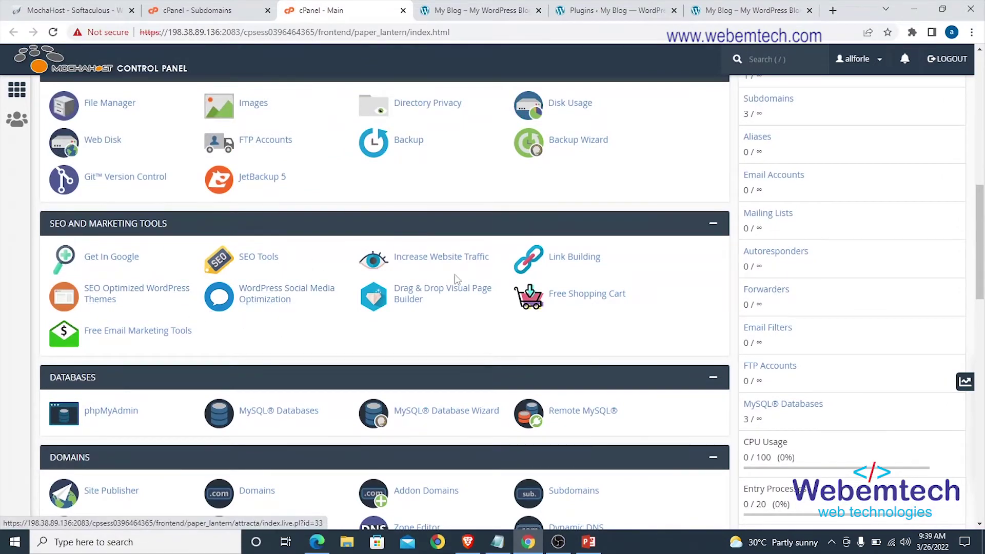
pyautogui.scroll(-3, 243, 264)
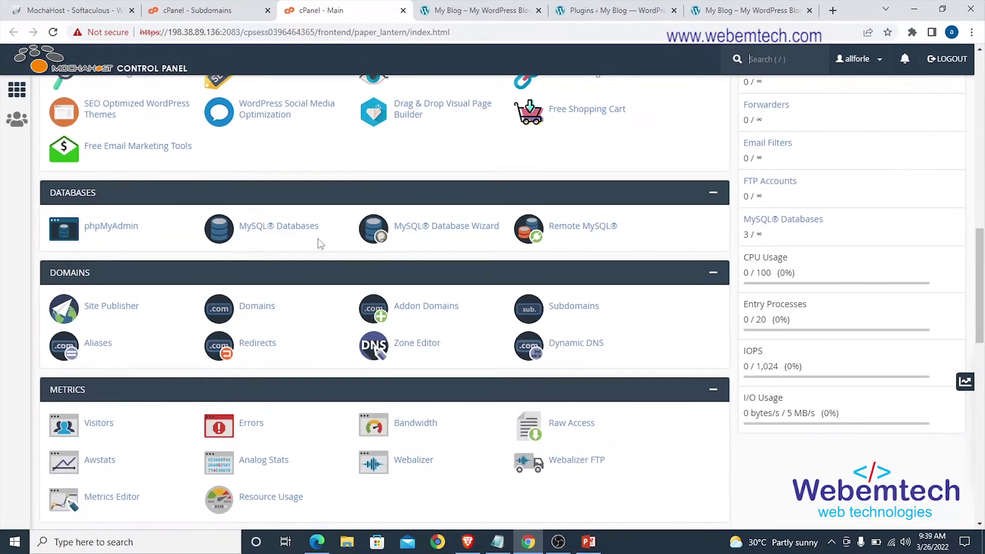
pyautogui.scroll(-2, 285, 274)
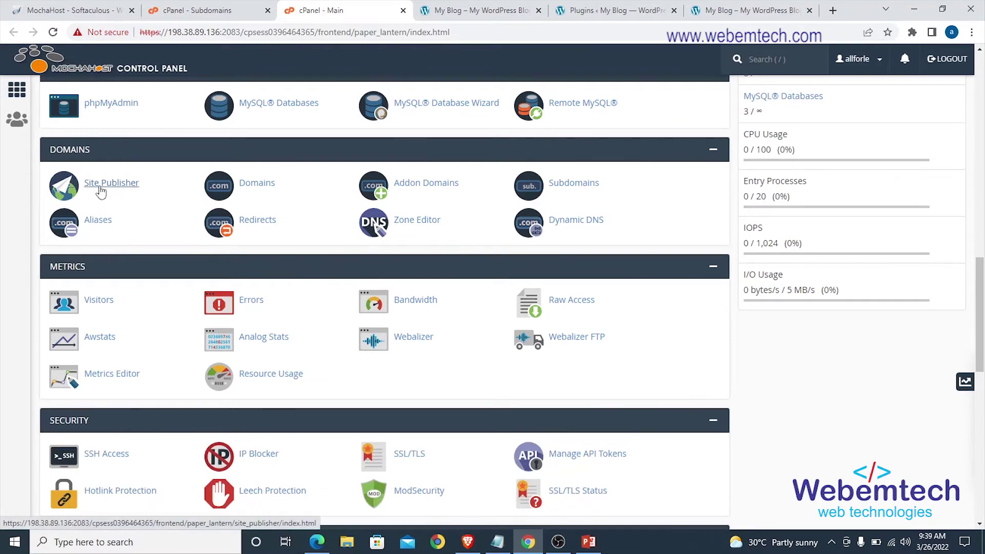
pyautogui.scroll(-5, 197, 254)
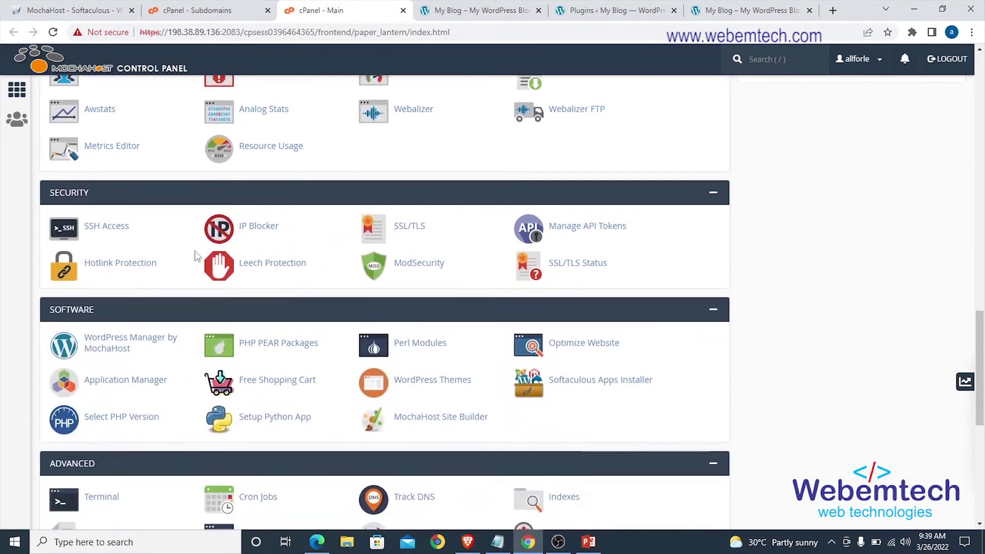
pyautogui.scroll(6, 196, 257)
pyautogui.scroll(-7, 199, 258)
pyautogui.scroll(13, 267, 272)
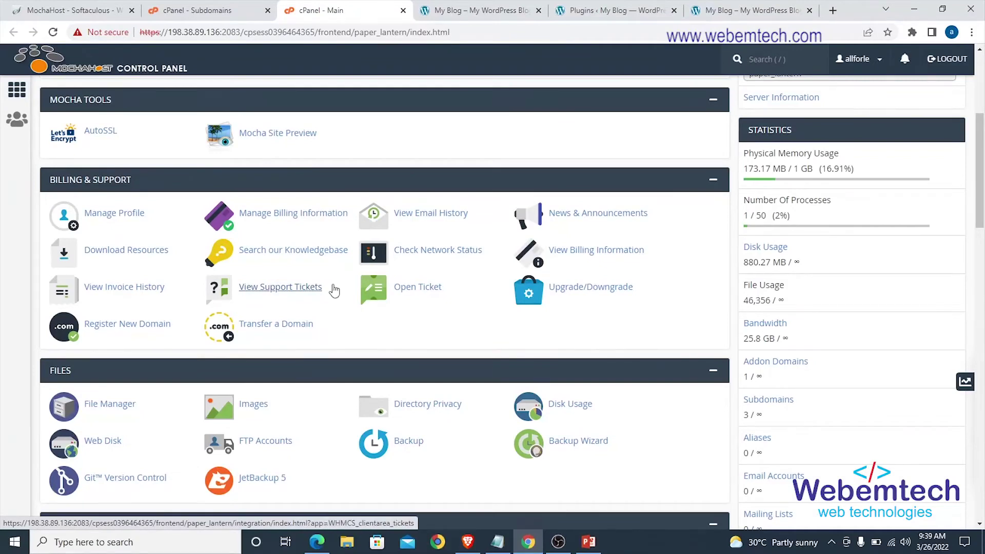
pyautogui.scroll(5, 111, 181)
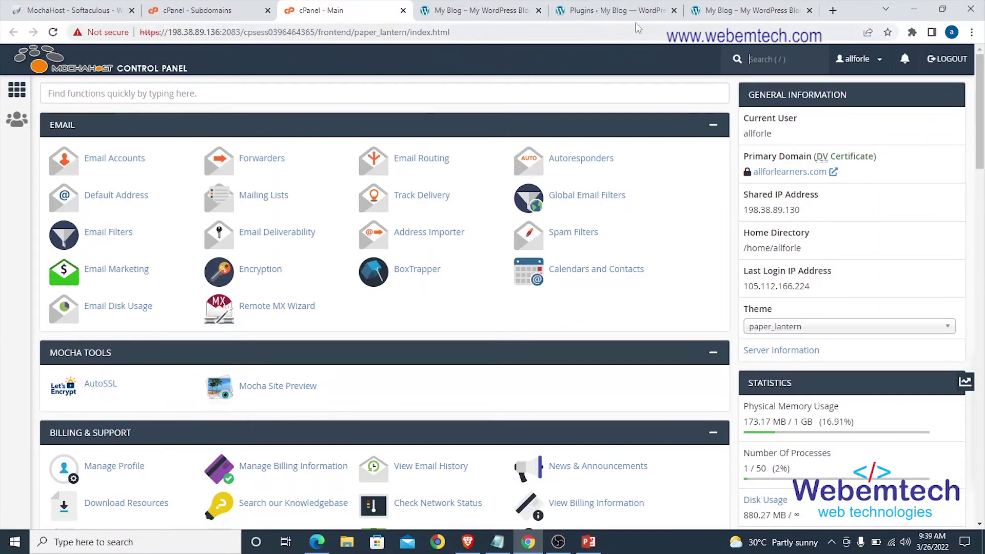
# Load mochahost.com in the last My Blog browser tab.
pyautogui.click(749, 11)
pyautogui.write('mox=')
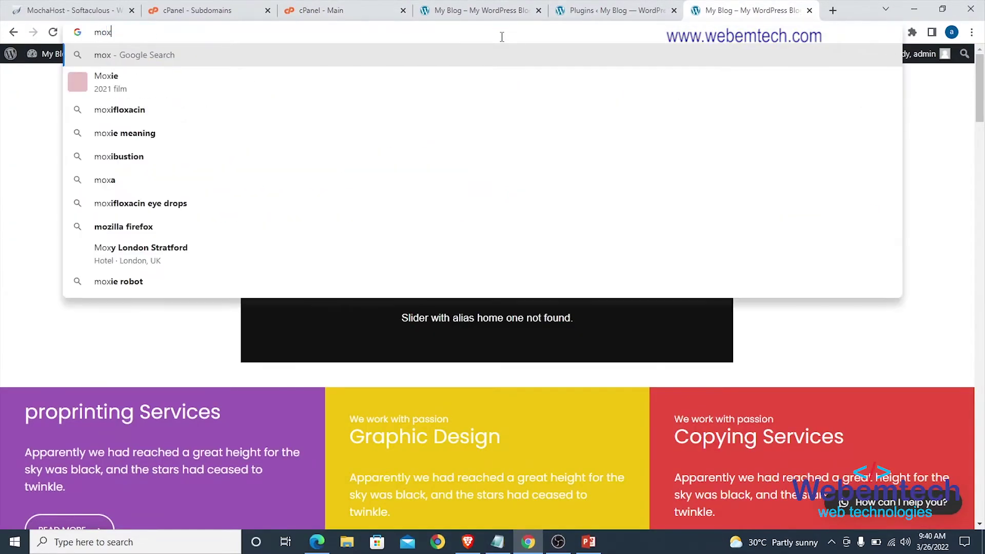
pyautogui.press('BackSpace')
pyautogui.press('BackSpace')
pyautogui.write('c')
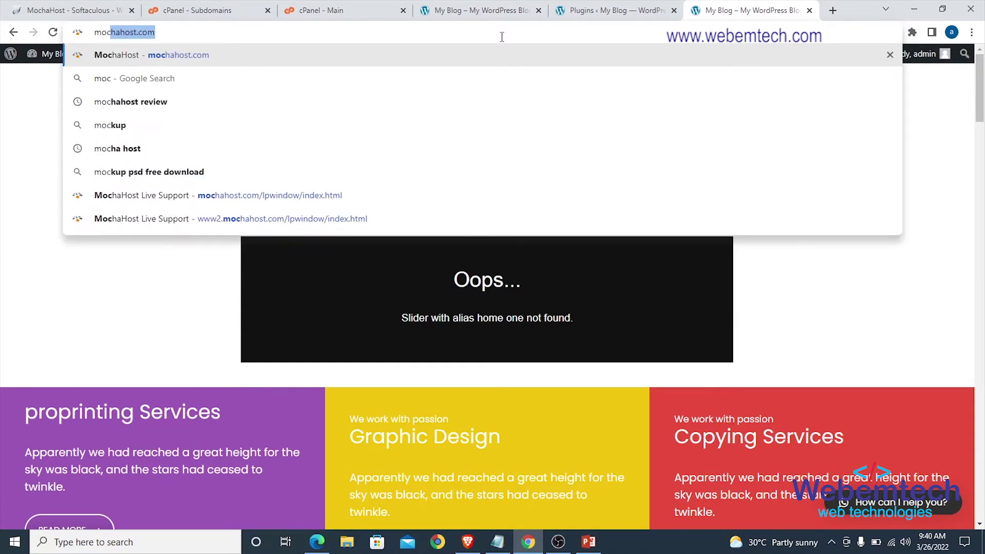
pyautogui.press('Return')
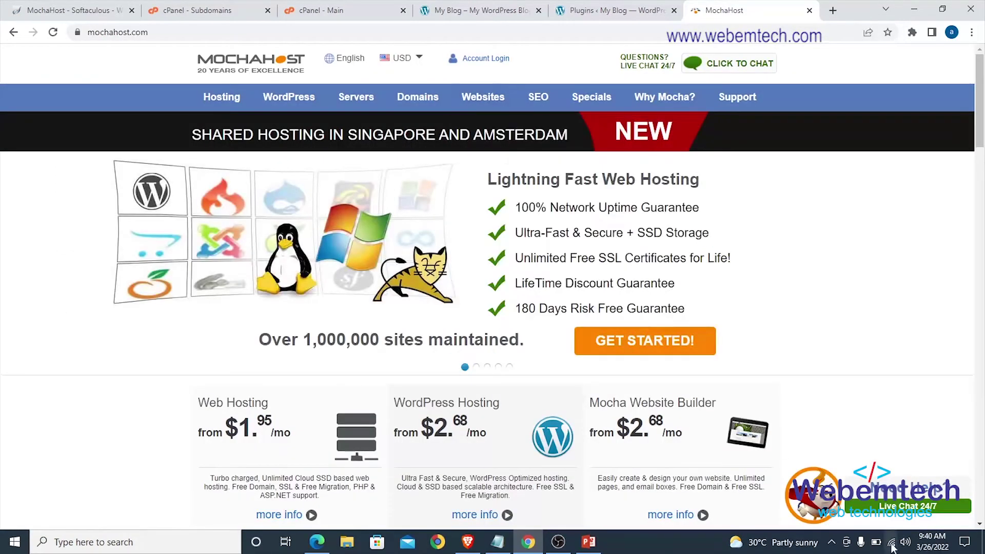
# View the MochaHost Live Chat form, close it without starting a chat, and return to the cPanel main page.
pyautogui.click(908, 506)
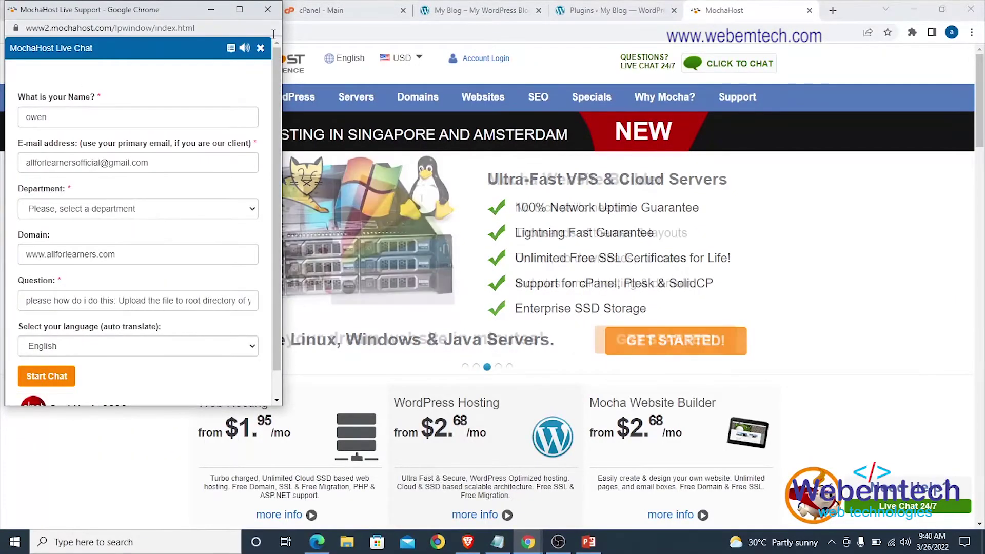
pyautogui.click(268, 9)
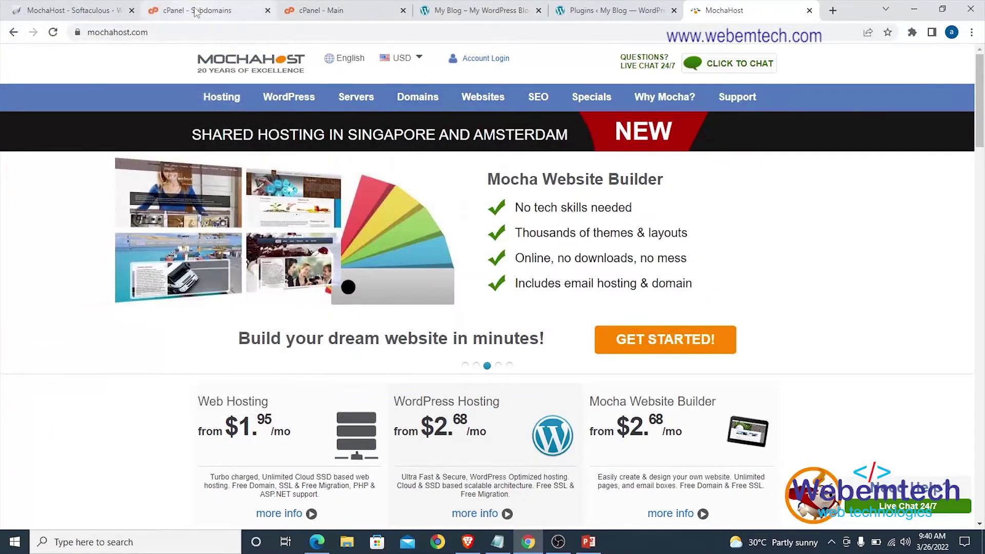
pyautogui.click(311, 14)
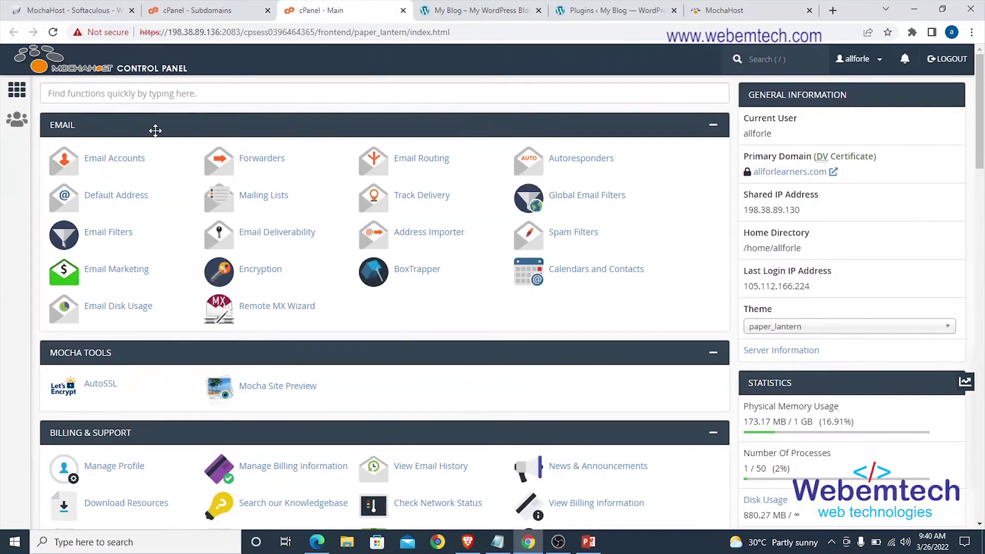
pyautogui.scroll(-14, 228, 209)
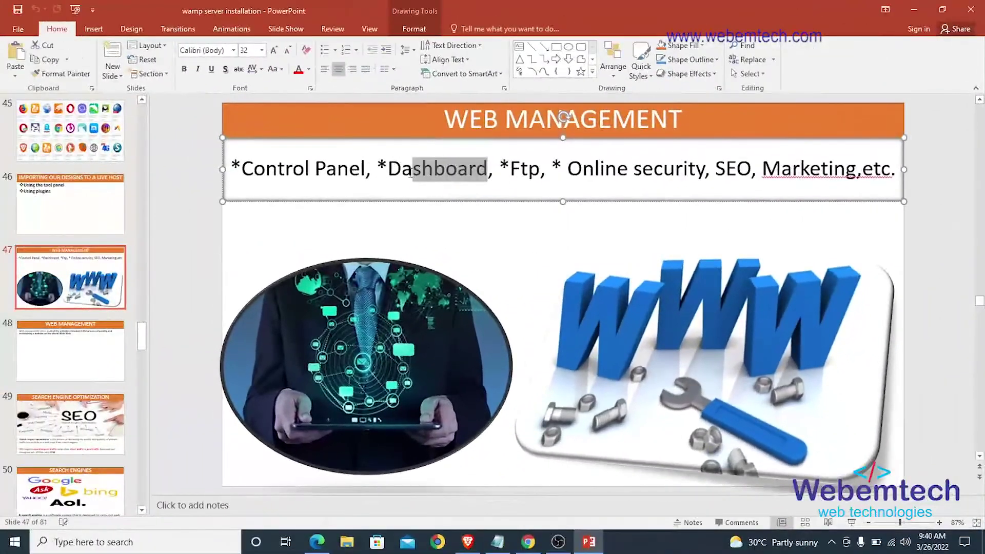
# Highlight the word "Dashboard" on the Web Management slide and switch to the WordPress site tabs in Chrome.
pyautogui.moveTo(411, 172); pyautogui.dragTo(388, 172)
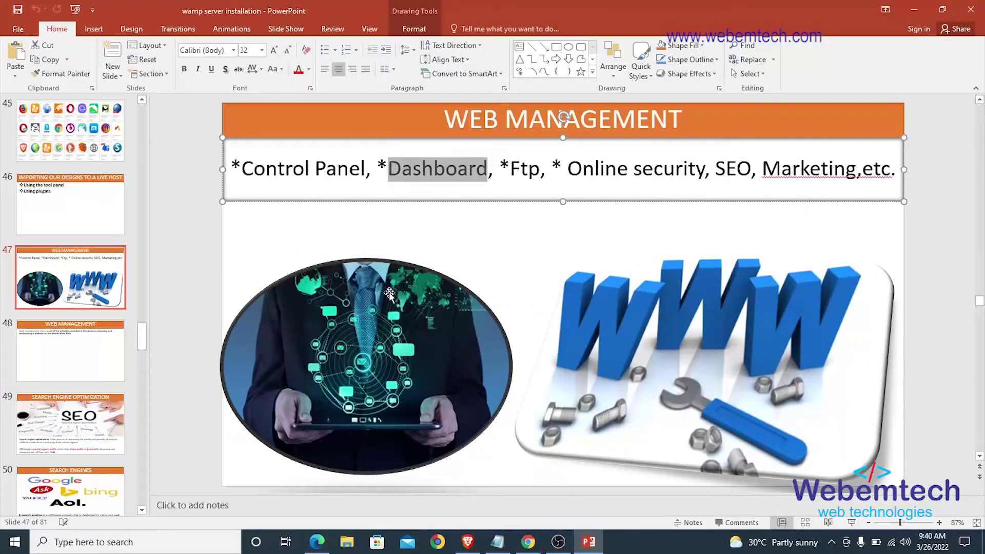
pyautogui.click(525, 549)
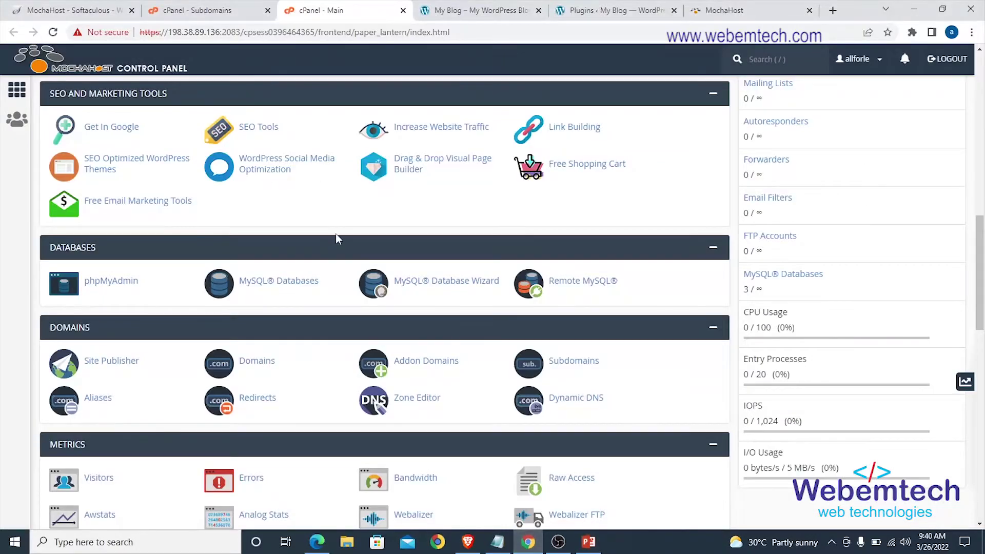
pyautogui.click(446, 6)
pyautogui.click(570, 12)
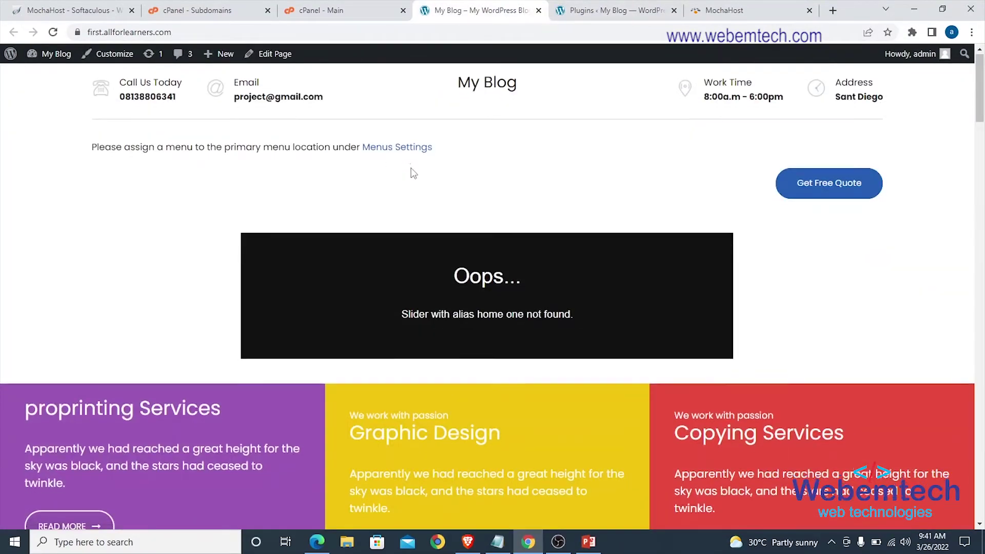
# Review the My Blog home page's services, processes, Our Latest Projects and Our Clients sections and return to its header.
pyautogui.scroll(-15, 418, 166)
pyautogui.scroll(-7, 423, 163)
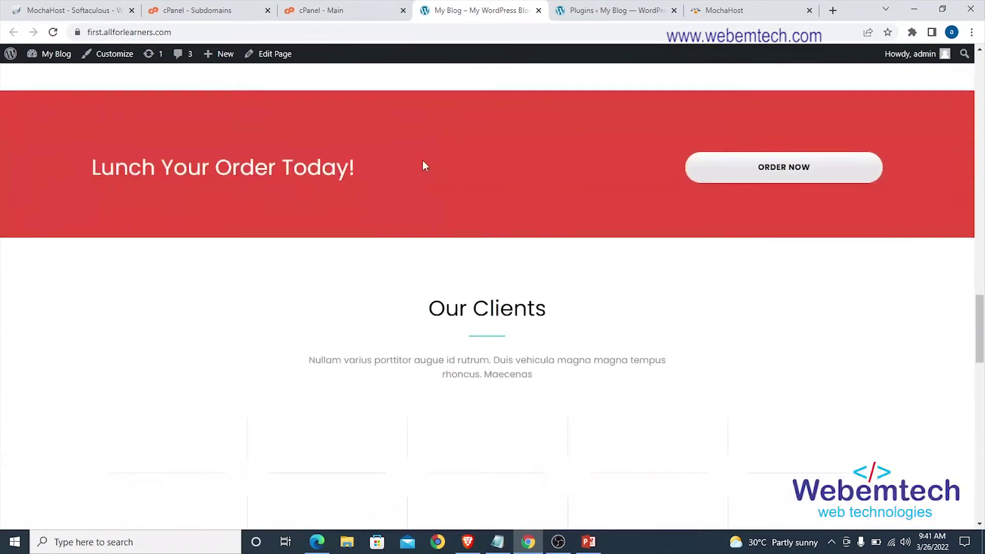
pyautogui.scroll(8, 423, 163)
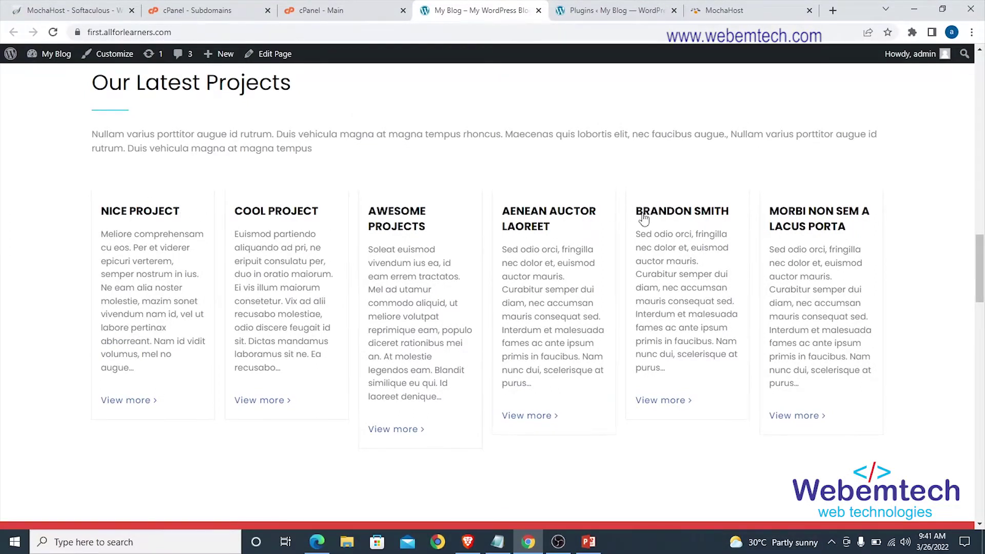
pyautogui.scroll(3, 420, 229)
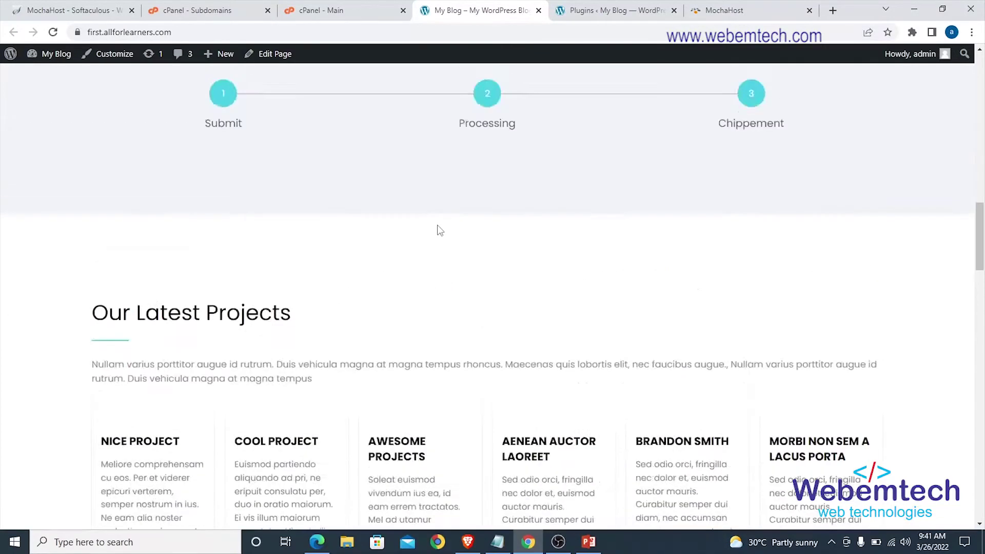
pyautogui.scroll(-3, 442, 229)
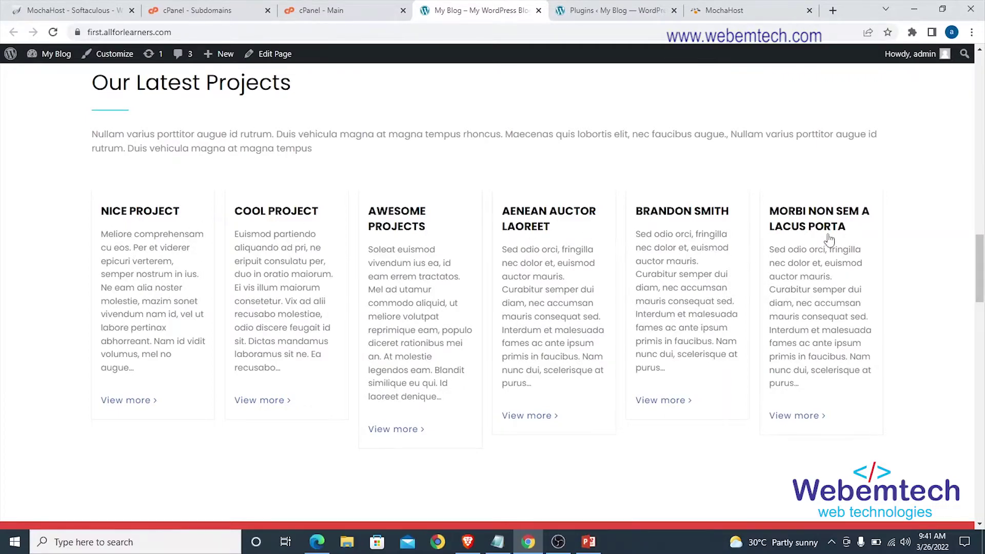
pyautogui.scroll(5, 272, 256)
pyautogui.scroll(10, 272, 256)
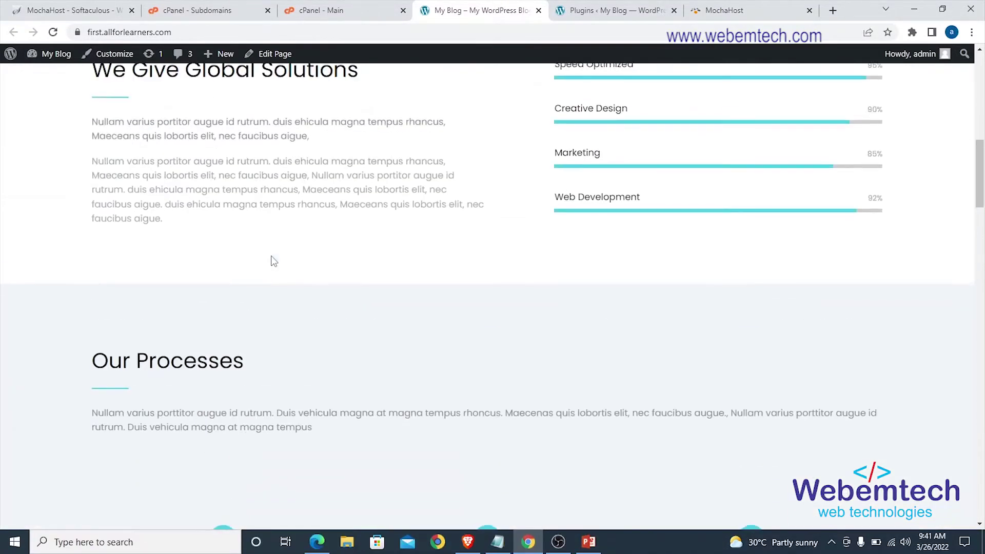
pyautogui.scroll(5, 271, 256)
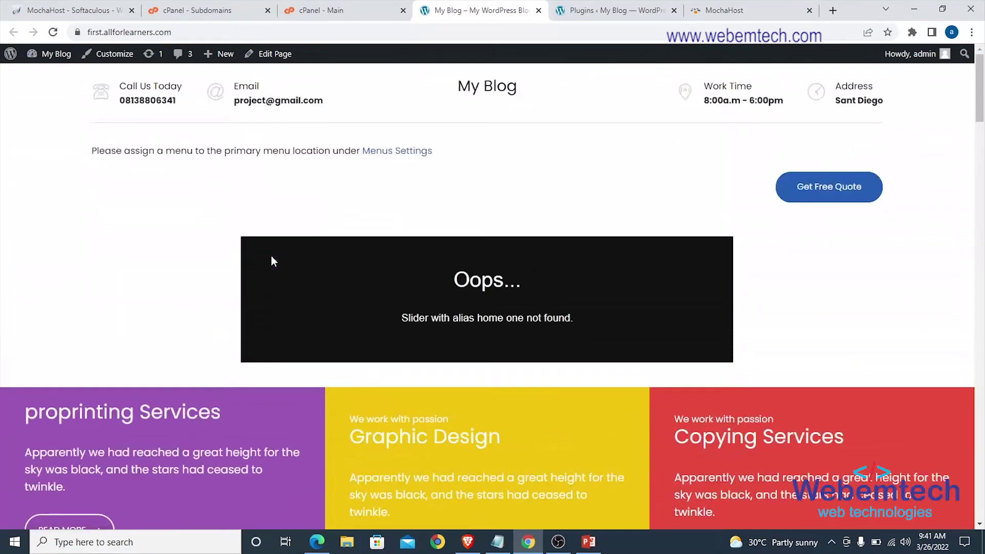
pyautogui.scroll(-6, 271, 255)
pyautogui.scroll(6, 270, 256)
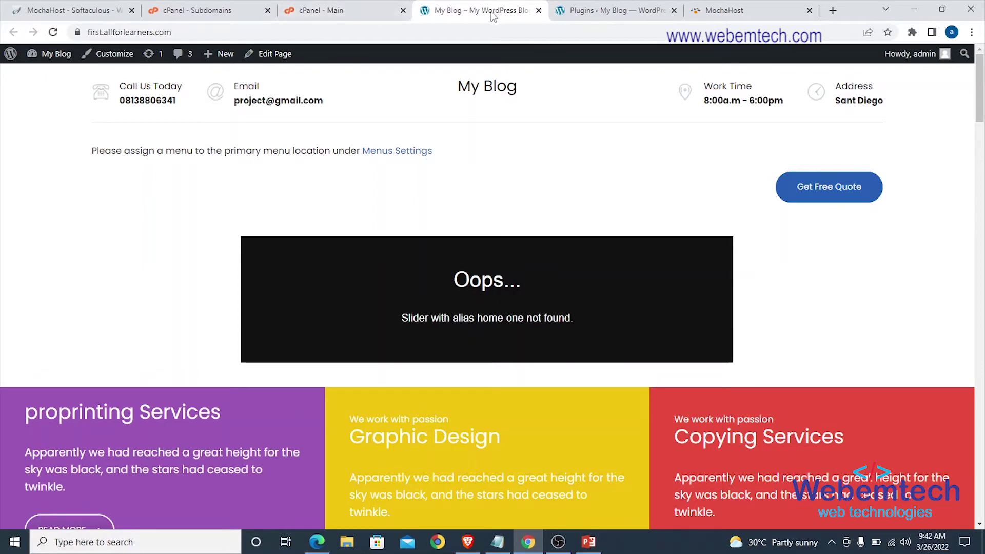
# Glance at the cPanel main page, return to My Blog and review it from Our Latest Projects to the footer.
pyautogui.click(324, 11)
pyautogui.click(467, 15)
pyautogui.scroll(-20, 433, 213)
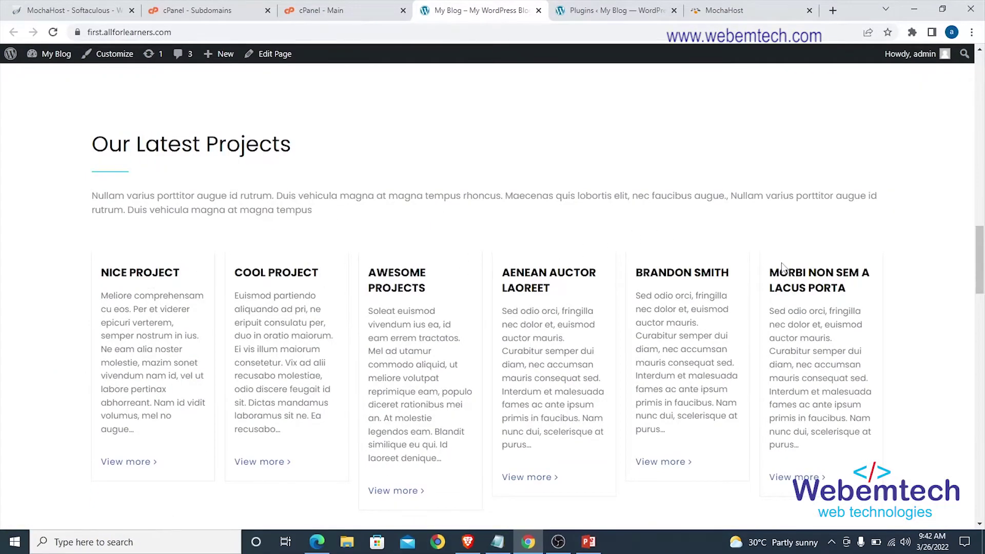
pyautogui.scroll(-1, 286, 200)
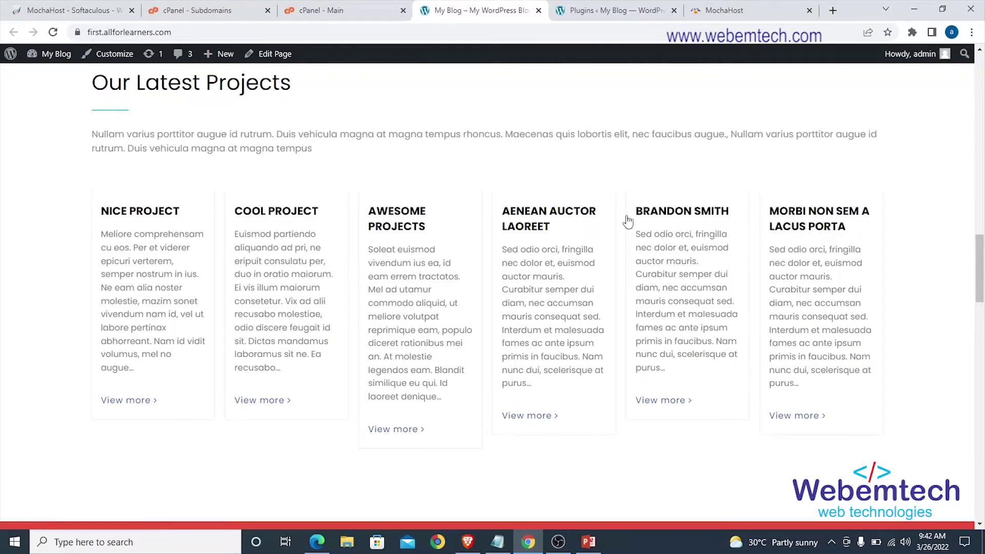
pyautogui.scroll(1, 264, 153)
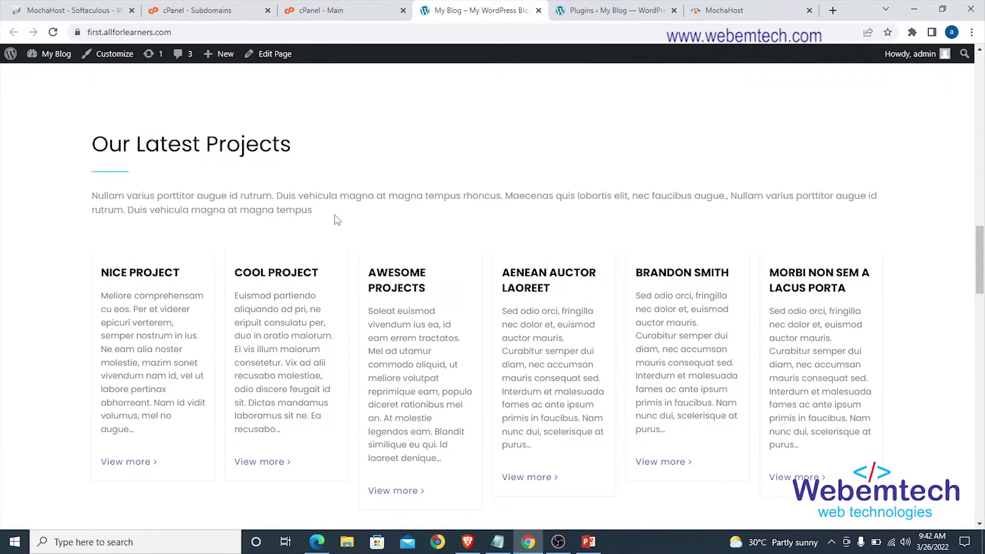
pyautogui.scroll(-1, 328, 215)
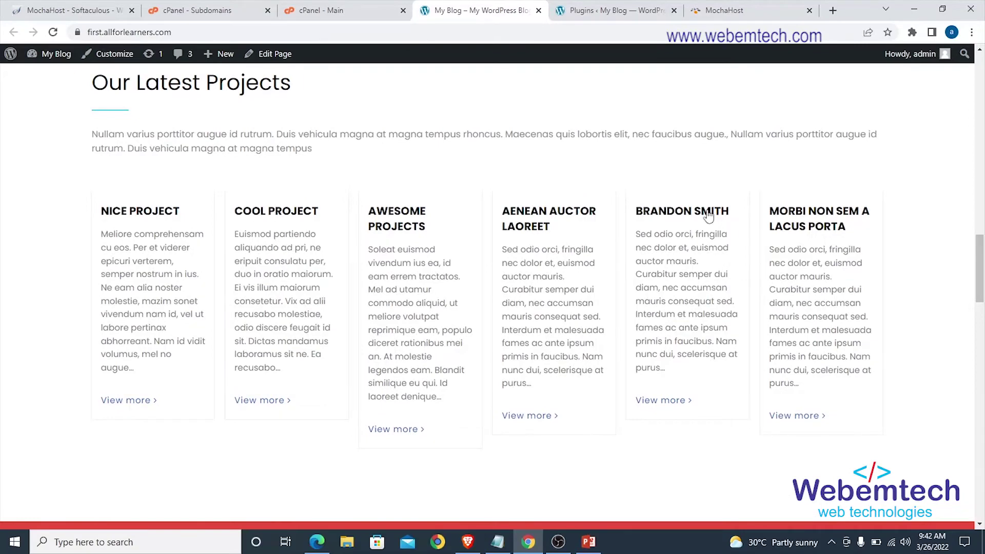
pyautogui.scroll(-5, 744, 205)
pyautogui.scroll(-15, 613, 171)
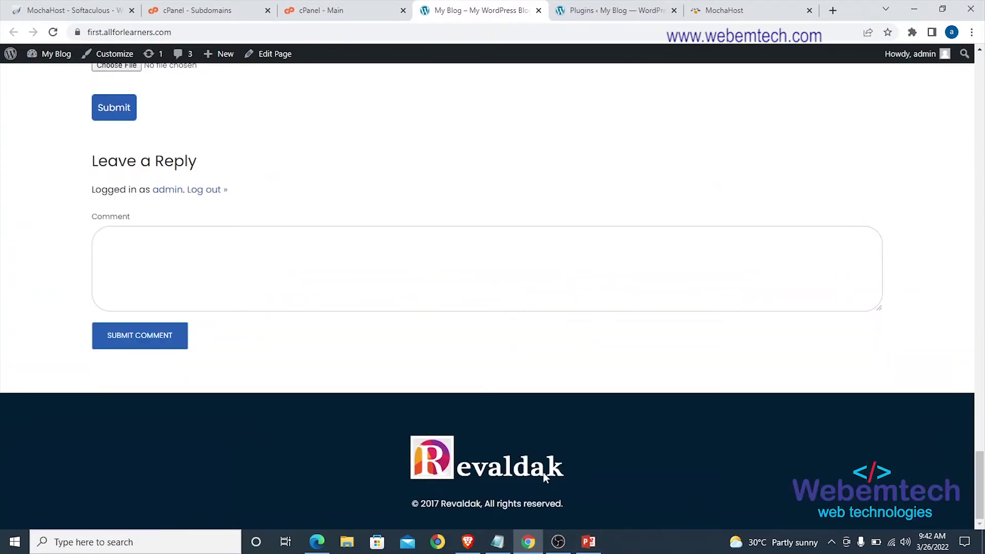
# View the site's installed plugins list in the WordPress admin and return to the header of the My Blog home page.
pyautogui.click(605, 10)
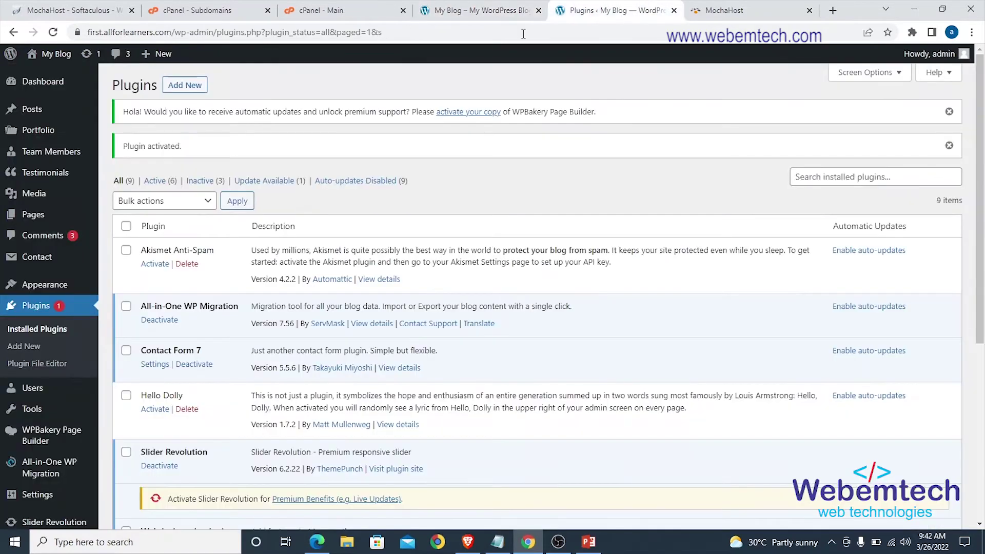
pyautogui.scroll(-5, 100, 297)
pyautogui.moveTo(44, 253)
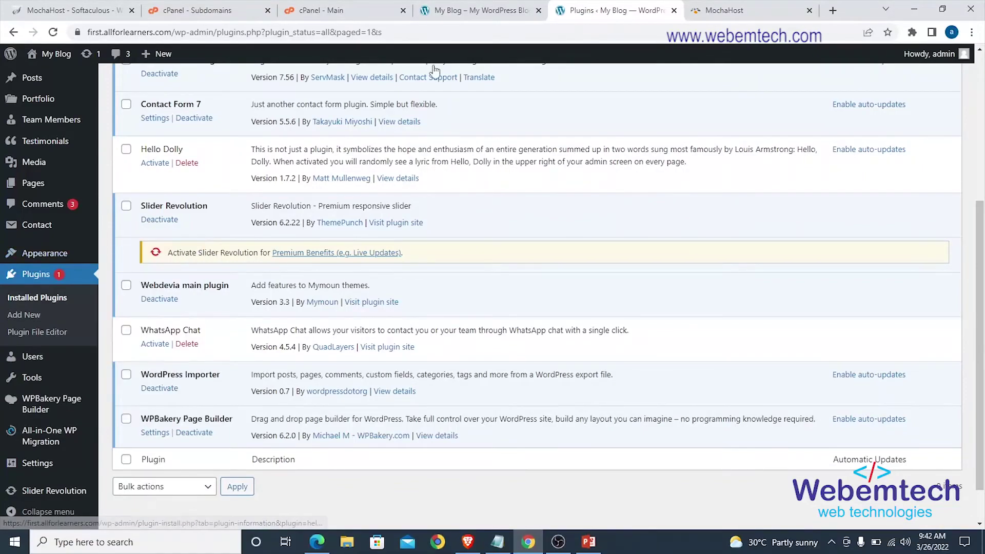
pyautogui.click(463, 9)
pyautogui.scroll(10, 420, 143)
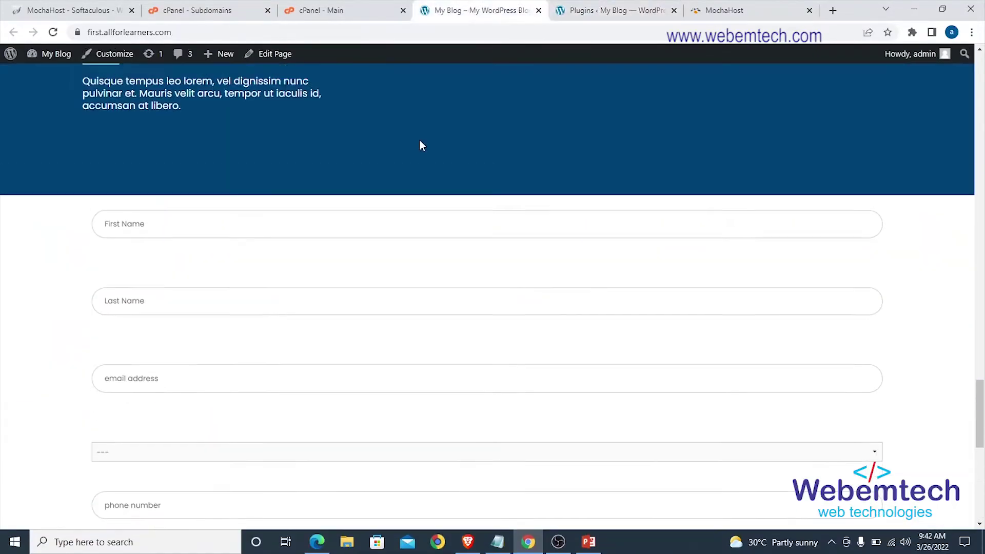
pyautogui.scroll(5, 419, 143)
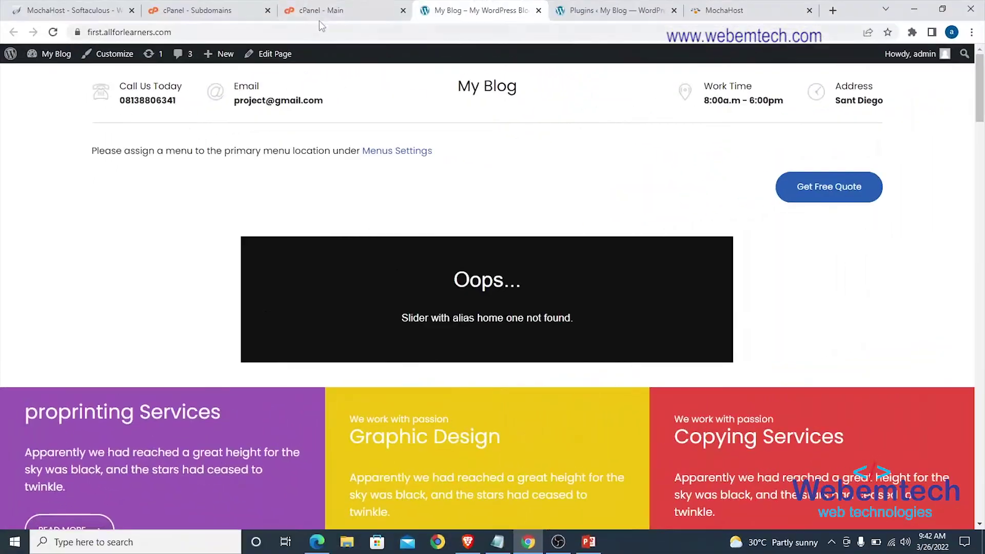
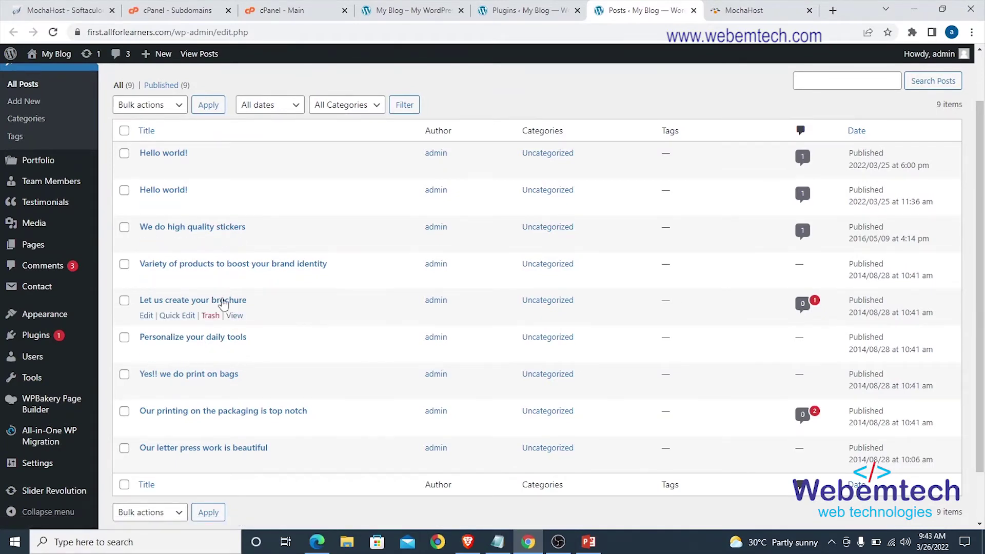
# Review the site's published posts in the All Posts list of the WordPress admin.
pyautogui.scroll(-1, 210, 292)
pyautogui.scroll(3, 211, 301)
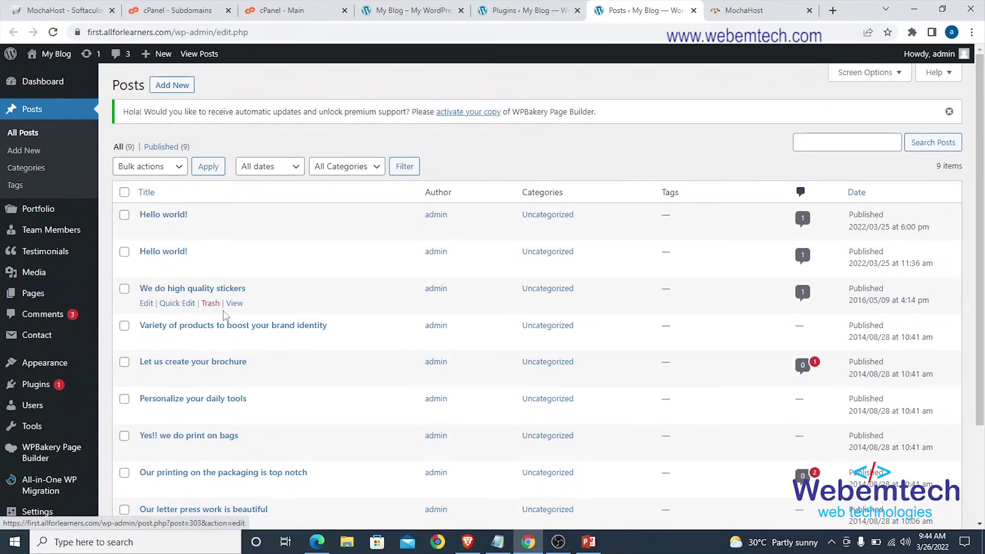
pyautogui.scroll(-3, 213, 343)
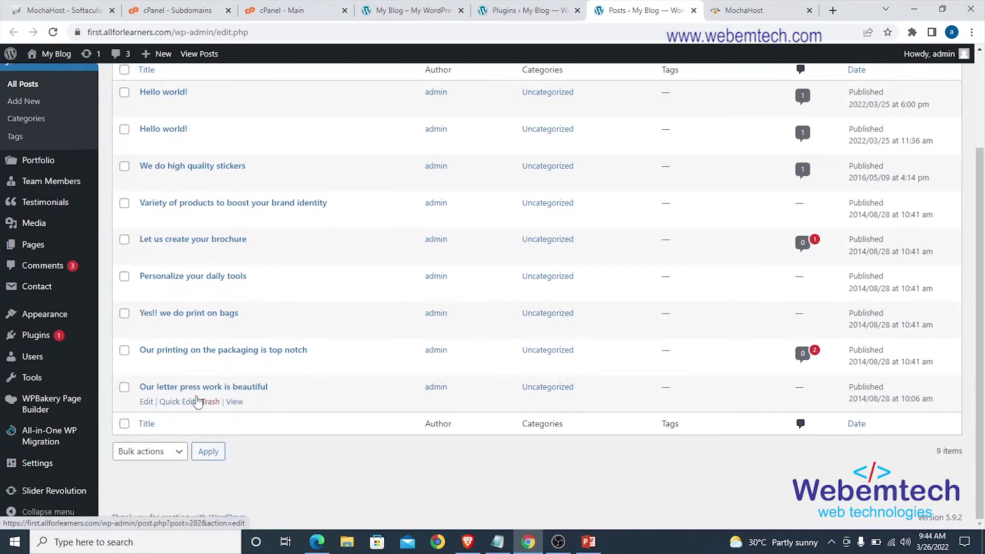
pyautogui.scroll(3, 238, 299)
pyautogui.scroll(-3, 220, 288)
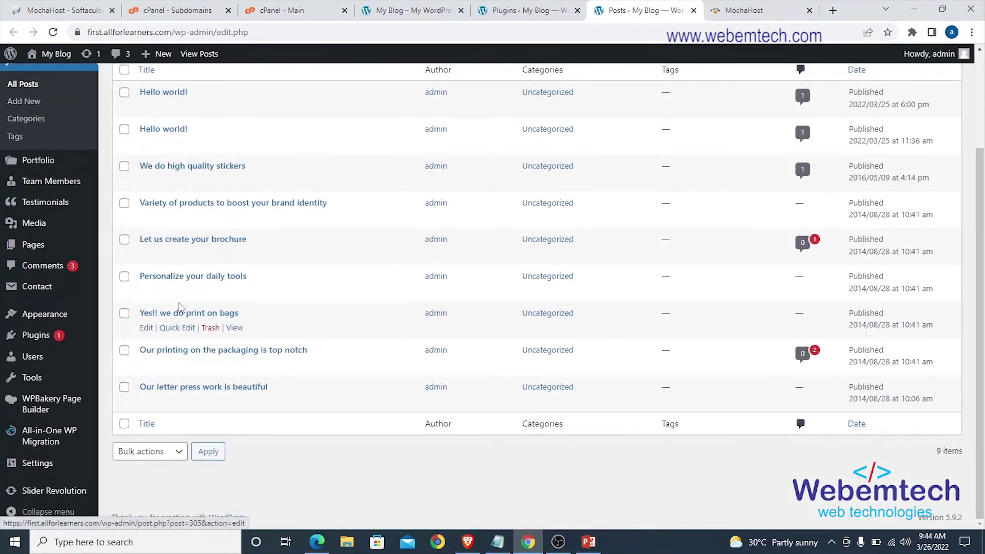
pyautogui.scroll(3, 181, 308)
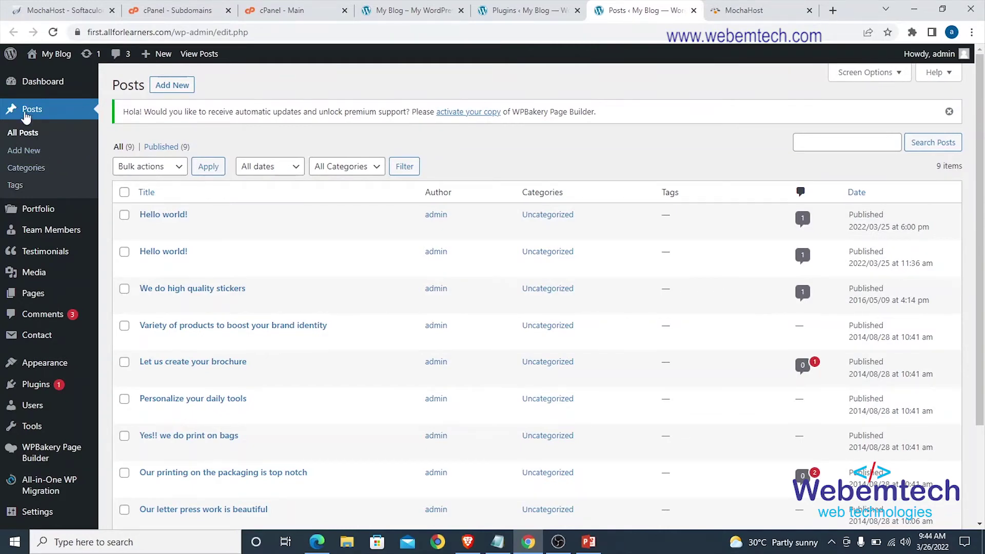
# Show the Plugins page and the My Blog home page briefly and return to the Posts list.
pyautogui.hotkey('ctrl', 'shift', 'Tab')
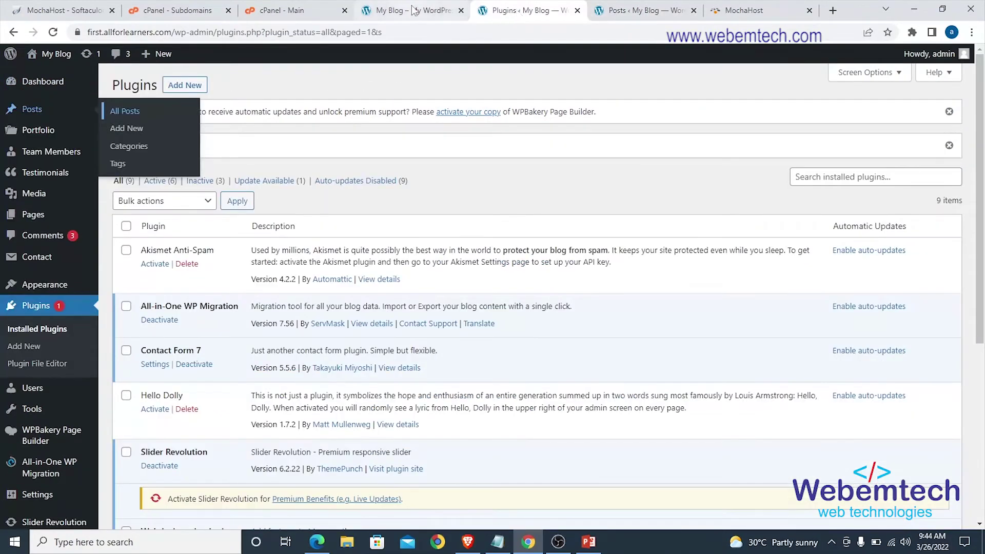
pyautogui.hotkey('ctrl', 'shift', 'Tab')
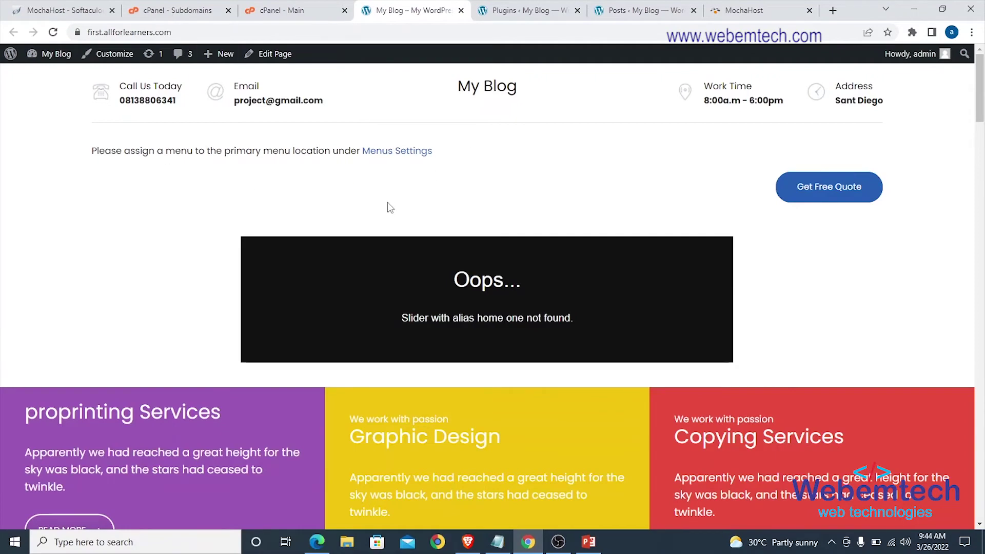
pyautogui.hotkey('ctrl', 'Tab')
pyautogui.hotkey('ctrl', 'Tab')
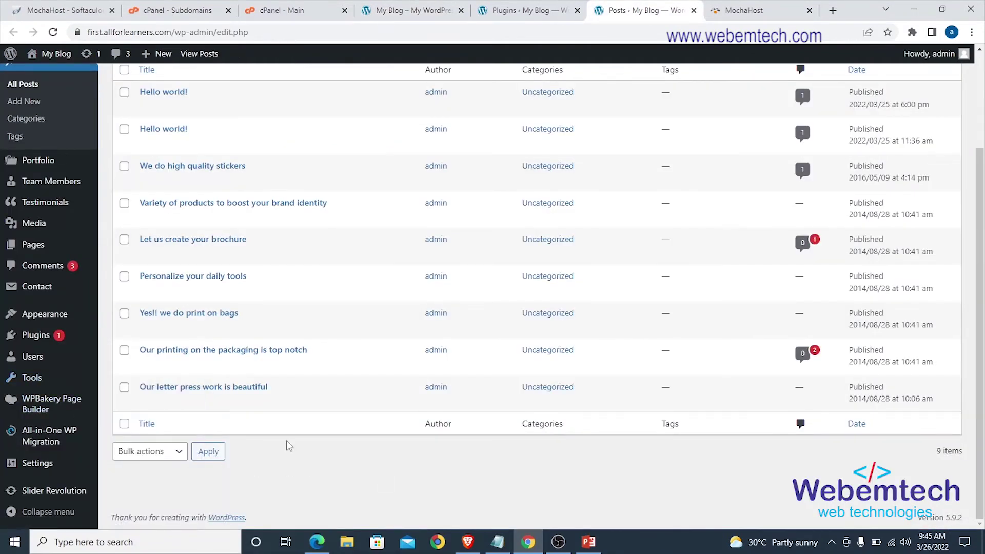
# Examine the WordPress admin menu beside the Posts list, including the Dashboard, Media and Plugins entries.
pyautogui.scroll(3, 23, 353)
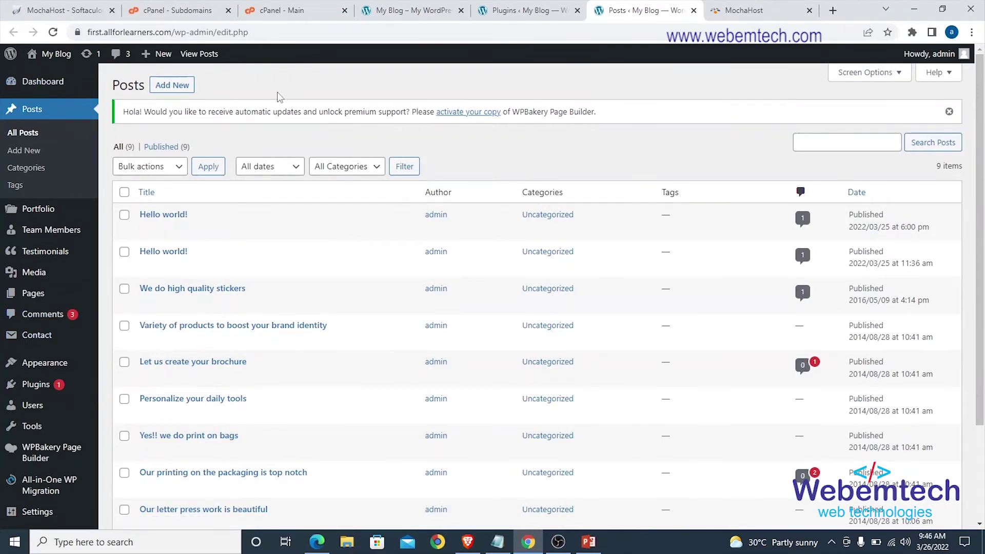
pyautogui.moveTo(49, 85)
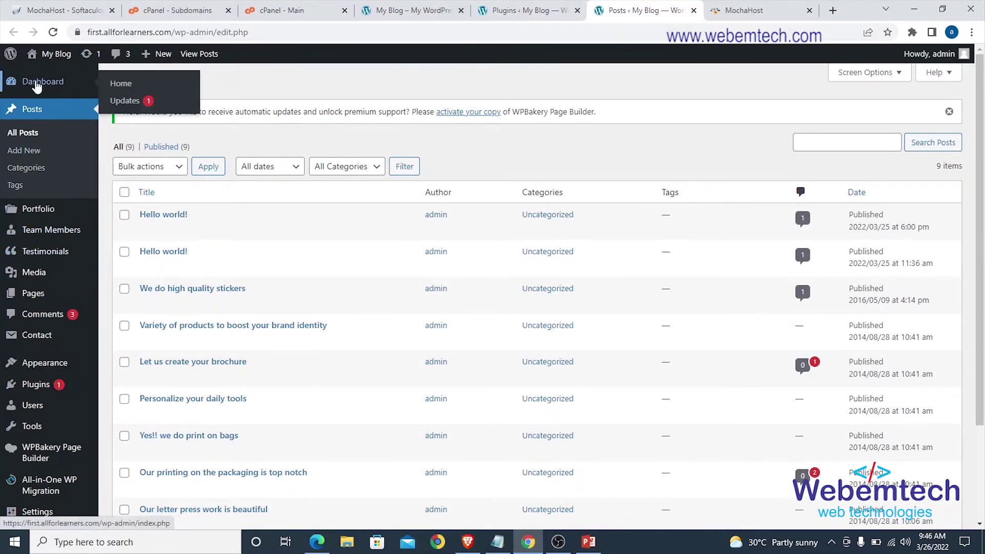
pyautogui.moveTo(46, 281)
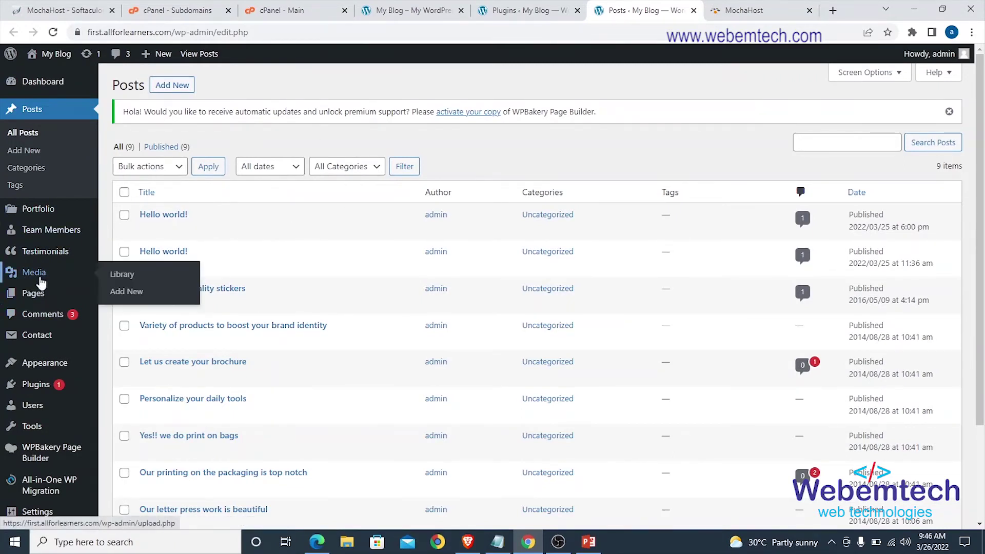
pyautogui.moveTo(41, 391)
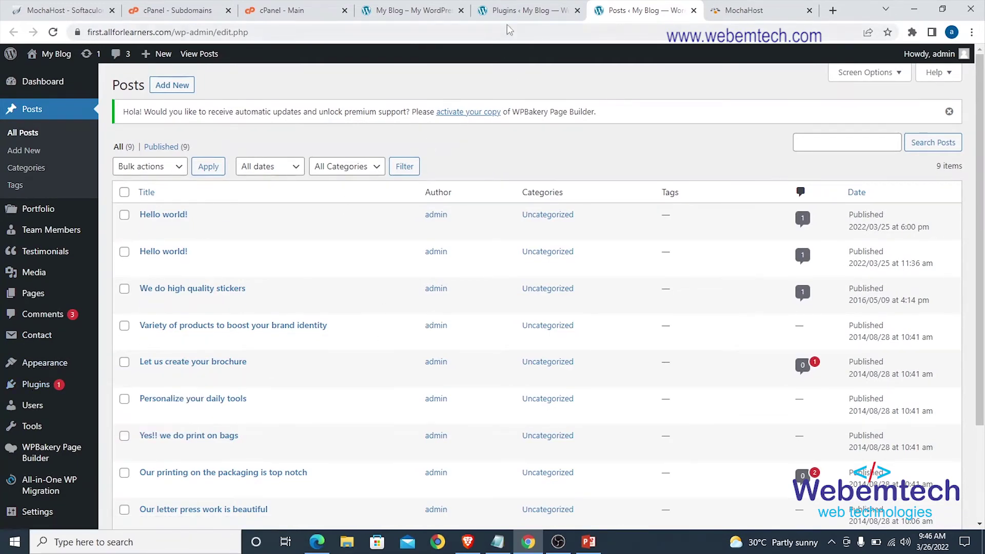
# Review the My Blog home page from the service boxes through Our Latest Projects to the Request a Free Quote form.
pyautogui.click(400, 11)
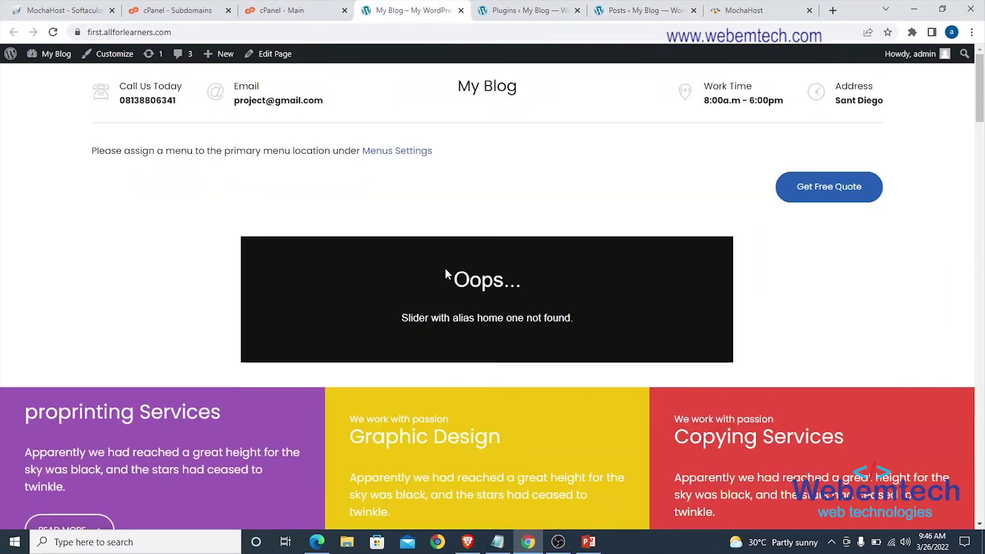
pyautogui.scroll(-6, 445, 267)
pyautogui.scroll(4, 454, 260)
pyautogui.scroll(-1, 454, 260)
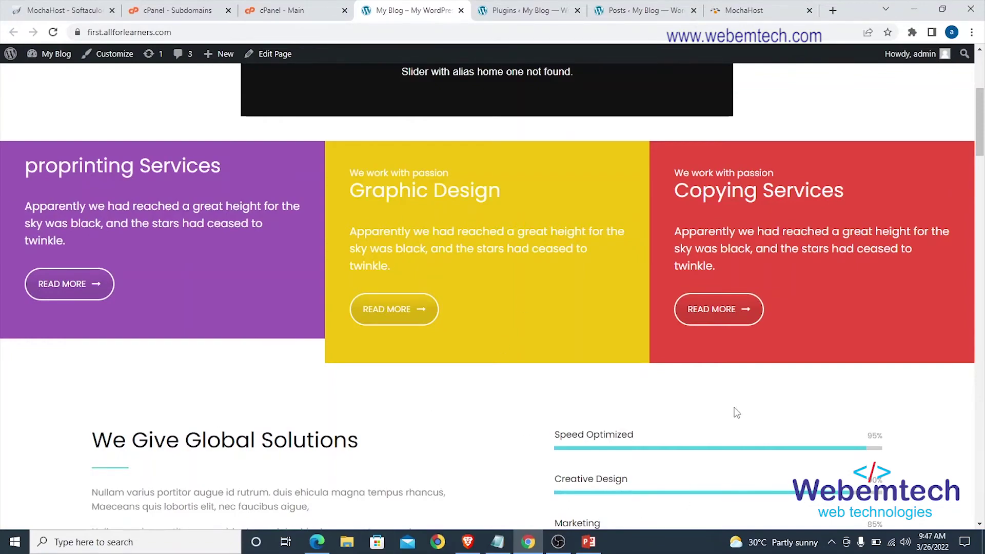
pyautogui.scroll(-5, 367, 435)
pyautogui.scroll(4, 409, 389)
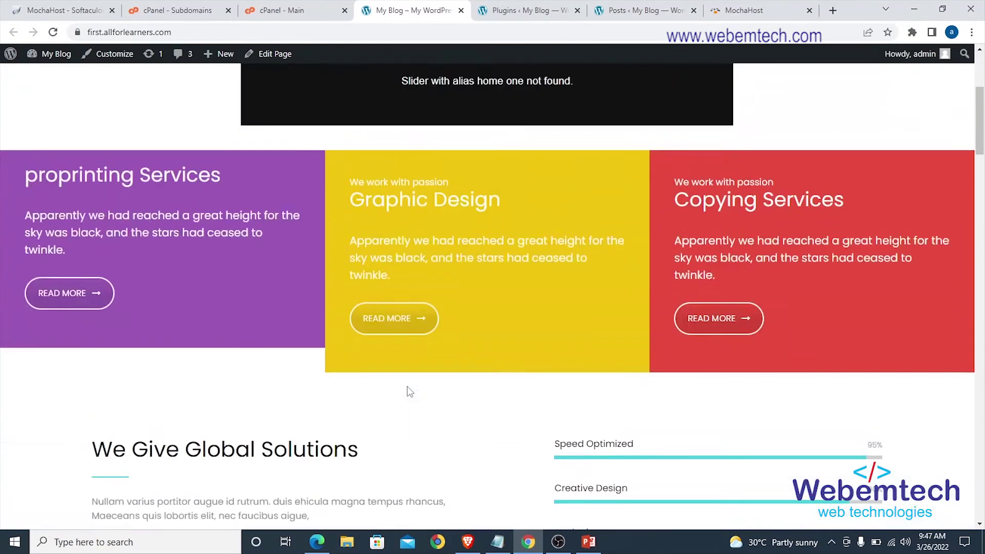
pyautogui.scroll(-2, 387, 404)
pyautogui.scroll(-8, 808, 349)
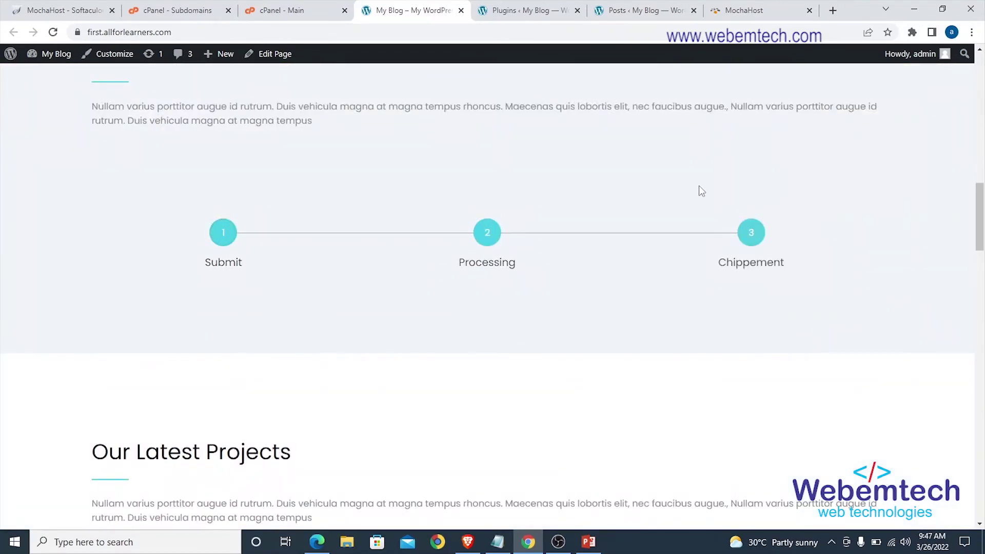
pyautogui.scroll(-15, 541, 297)
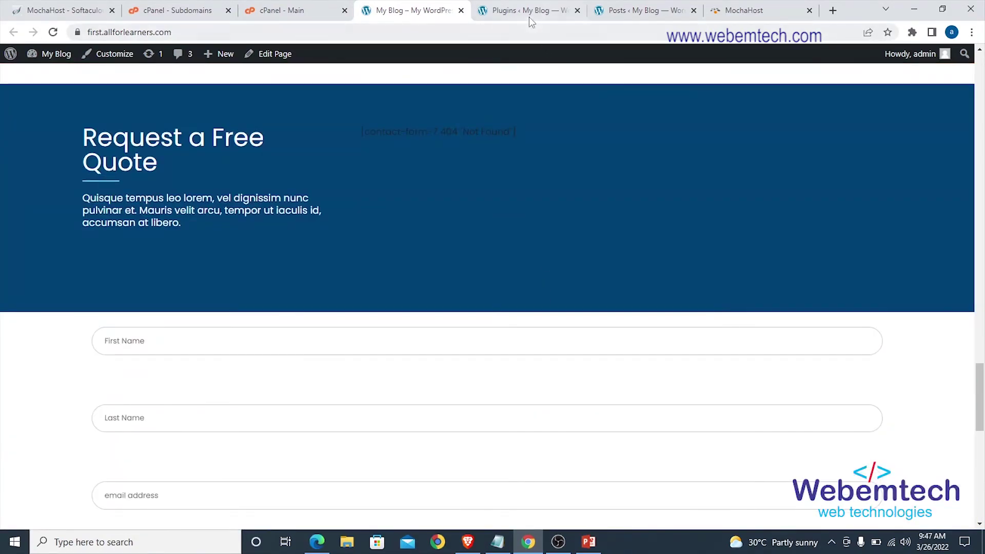
# Show the WordPress Plugins page, switch to PowerPoint and deselect the word "Dashboard" on the Web Management slide.
pyautogui.click(530, 15)
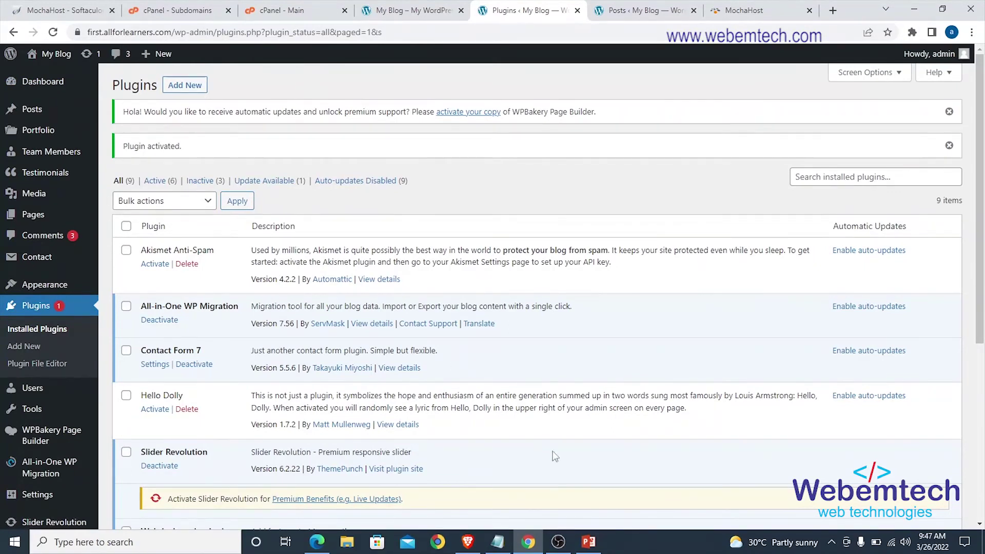
pyautogui.click(589, 542)
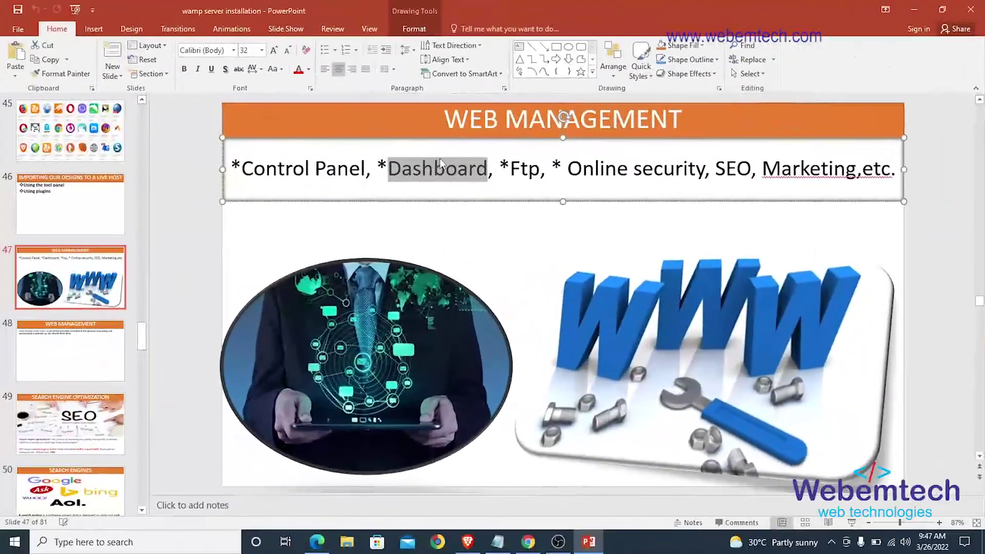
pyautogui.click(433, 169)
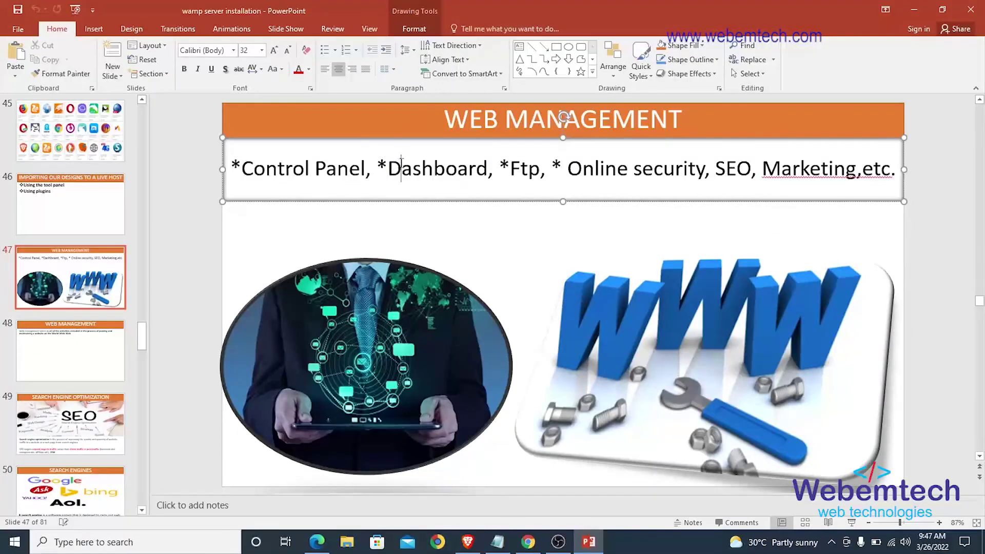